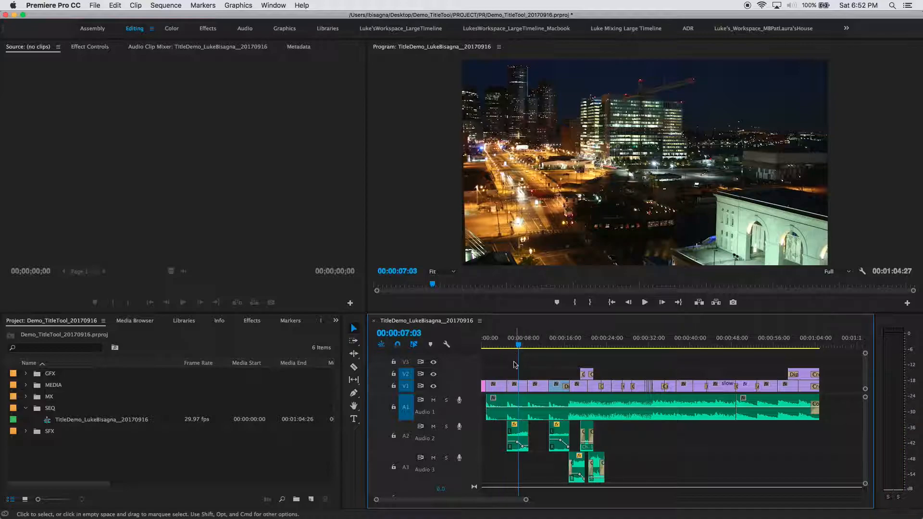
Review the opening shots of the sequence, from the night city clip to the sunset flowers clip.
{"action": "left_click_drag", "start_coordinate": [538, 348], "coordinate": [560, 345]}
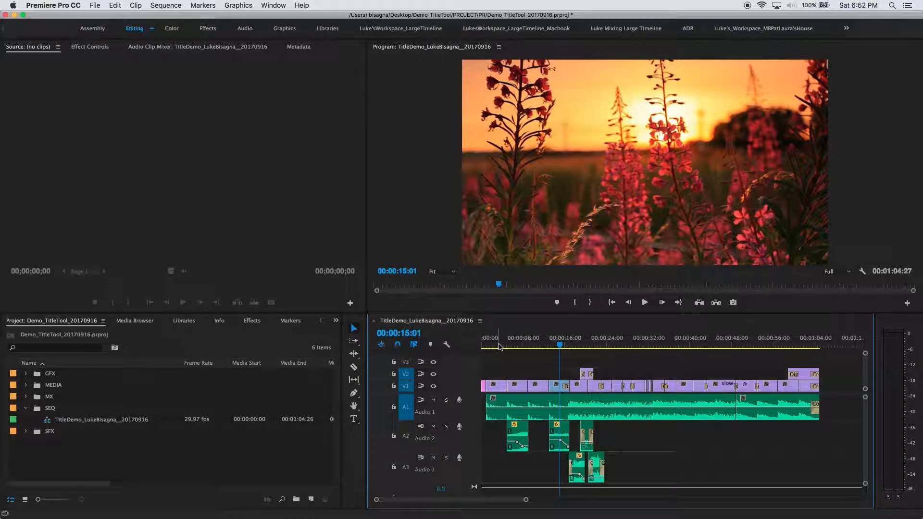
{"action": "left_click", "coordinate": [499, 345]}
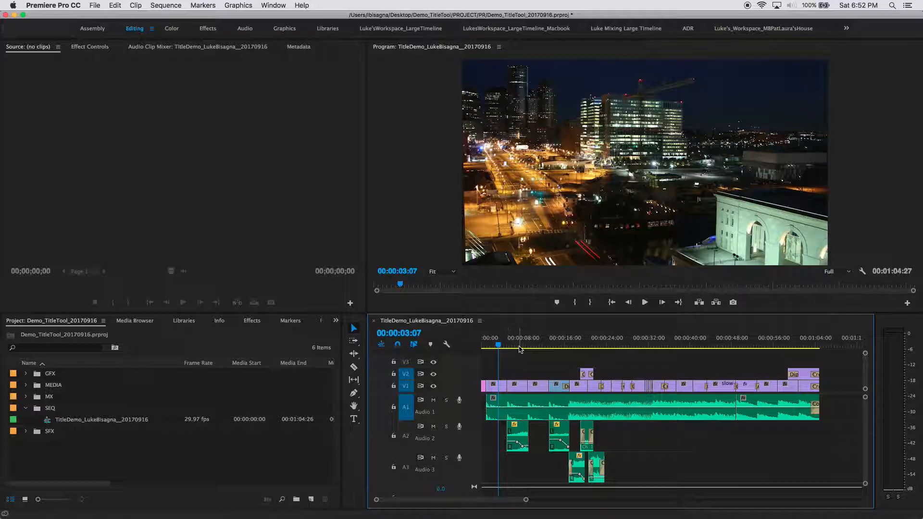
{"action": "left_click", "coordinate": [517, 345]}
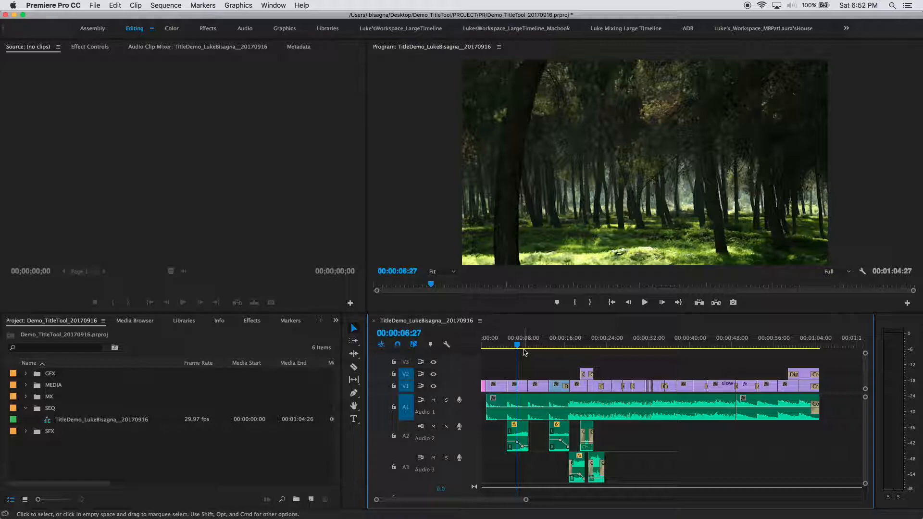
{"action": "left_click", "coordinate": [537, 352]}
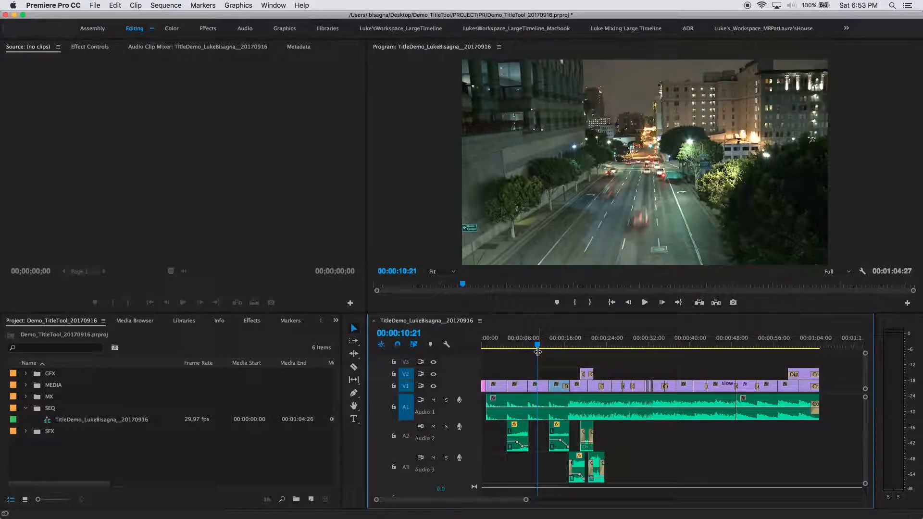
{"action": "left_click", "coordinate": [559, 345]}
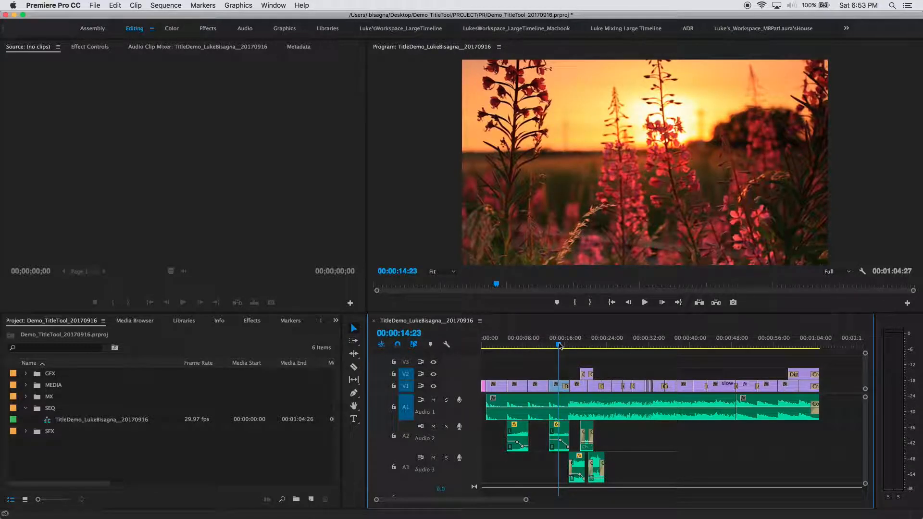
{"action": "left_click", "coordinate": [497, 346]}
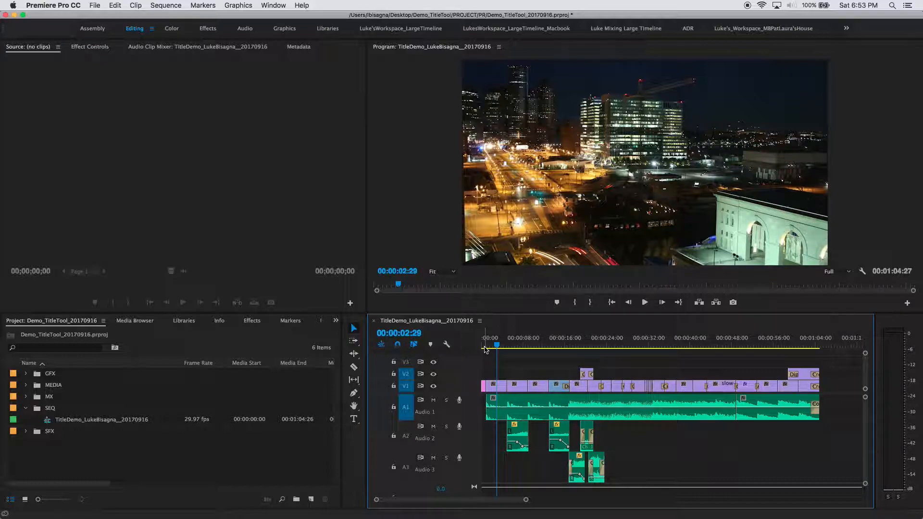
{"action": "left_click", "coordinate": [536, 346]}
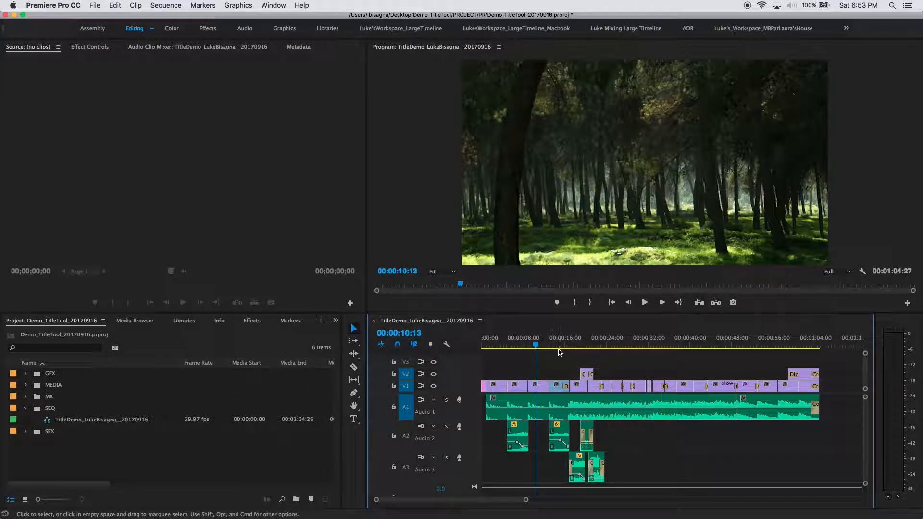
{"action": "left_click", "coordinate": [559, 350]}
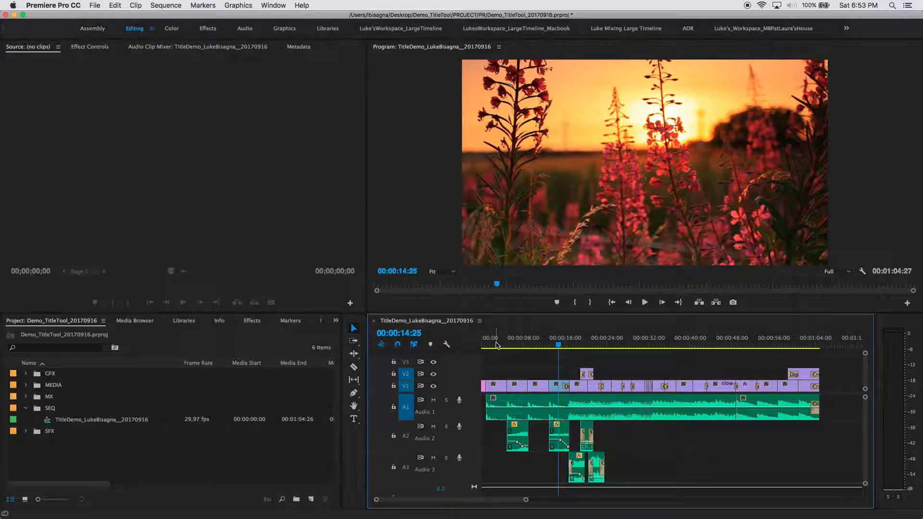
Add a MONTAGE text title over the night city shot at 00:00:02:26 and line its V2 clip up with that shot.
{"action": "left_click", "coordinate": [497, 345]}
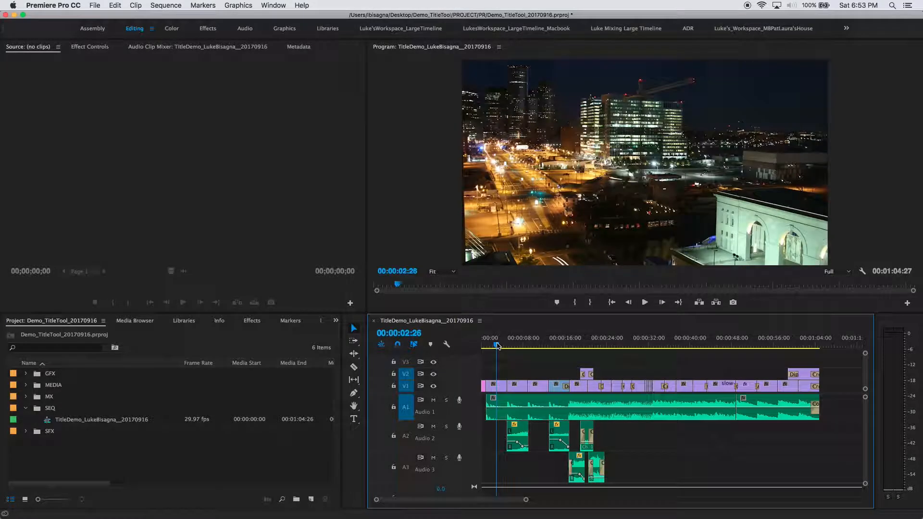
{"action": "left_click", "coordinate": [354, 420]}
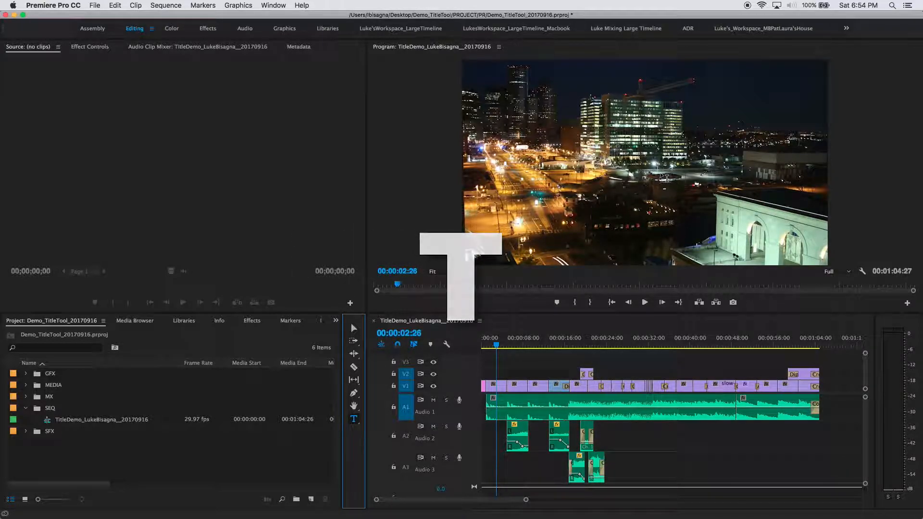
{"action": "left_click", "coordinate": [630, 124]}
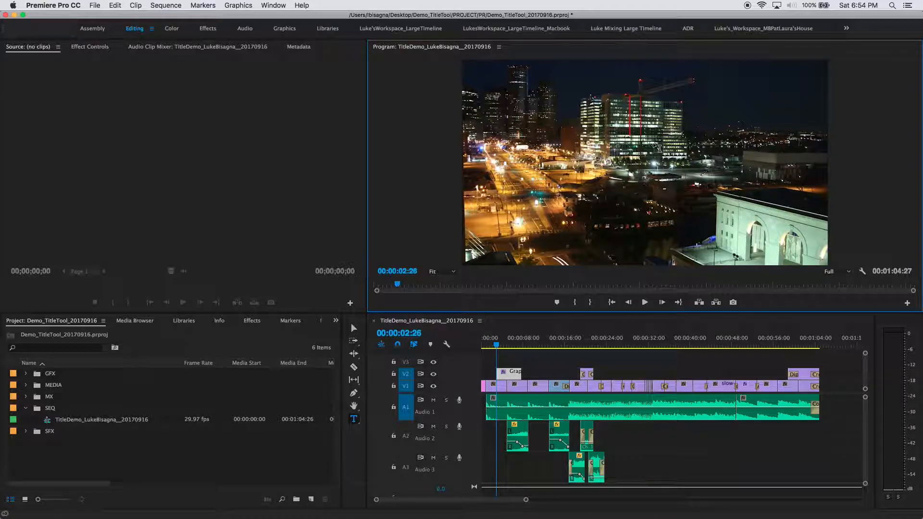
{"action": "type", "text": "M"}
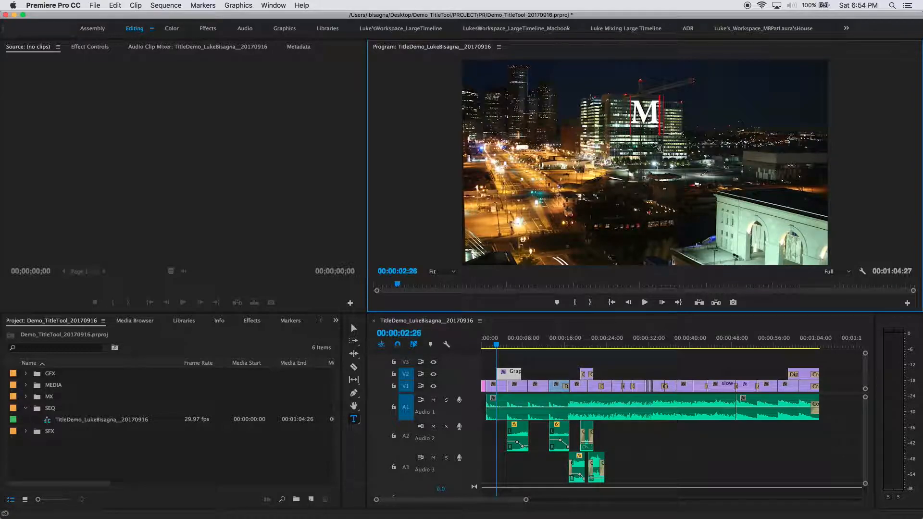
{"action": "type", "text": "ONTAGE"}
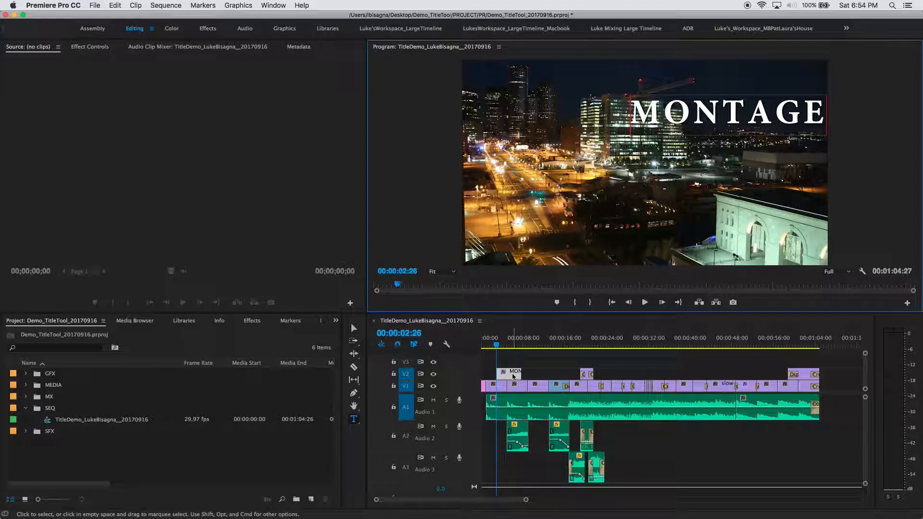
{"action": "left_click_drag", "start_coordinate": [513, 376], "coordinate": [507, 372]}
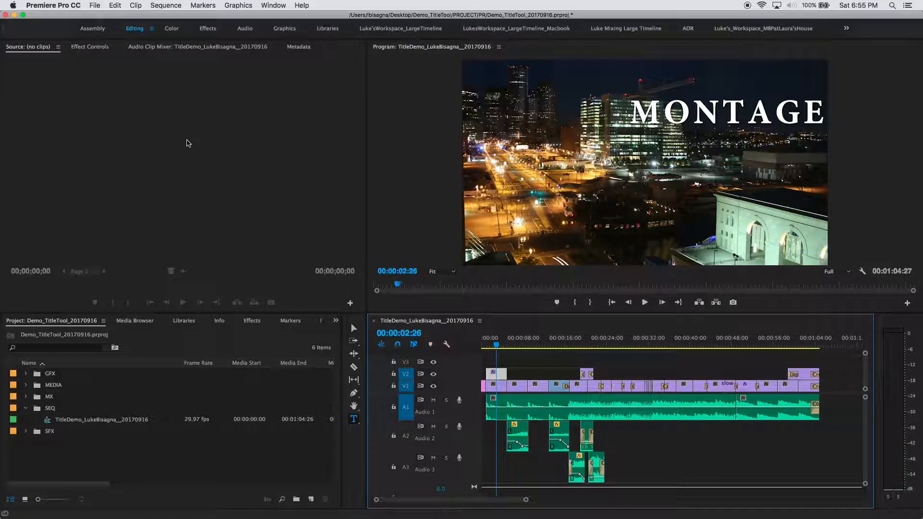
Set the MONTAGE title's font size to 198 and turn off its shadow.
{"action": "left_click", "coordinate": [92, 47]}
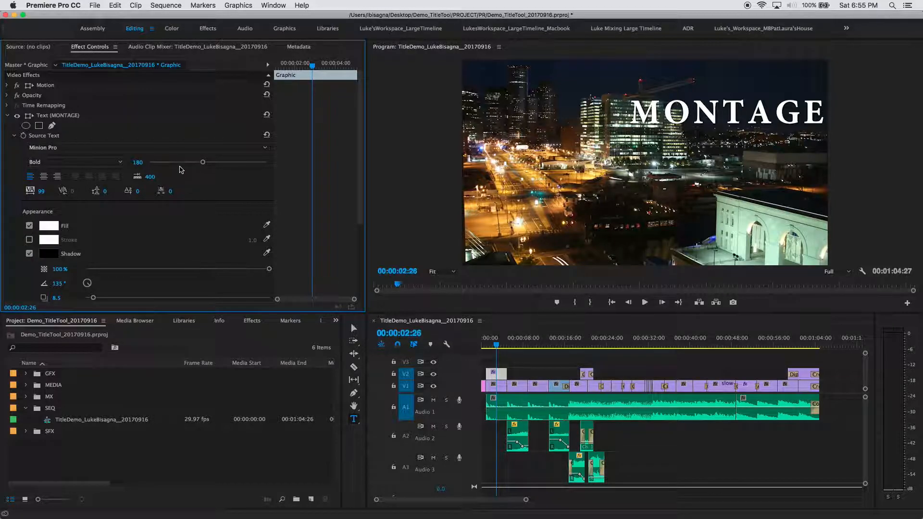
{"action": "left_click_drag", "start_coordinate": [202, 163], "coordinate": [207, 165]}
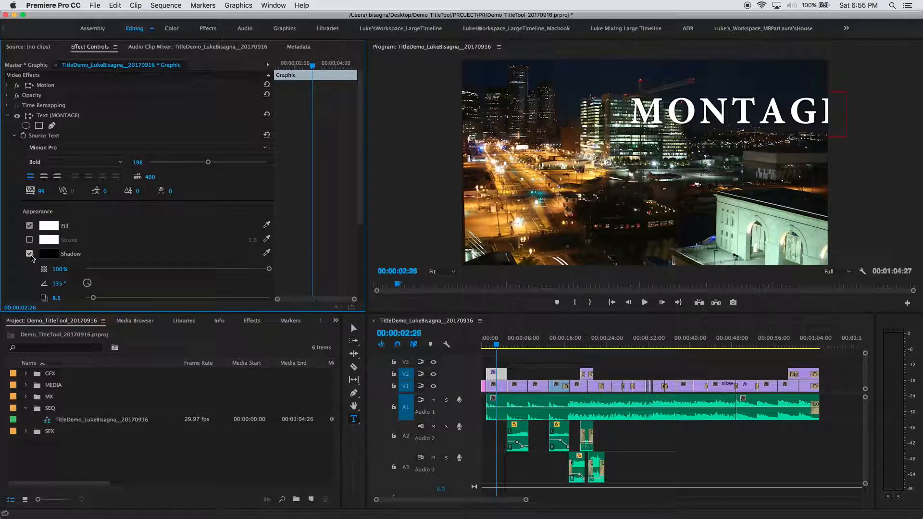
{"action": "left_click", "coordinate": [30, 255]}
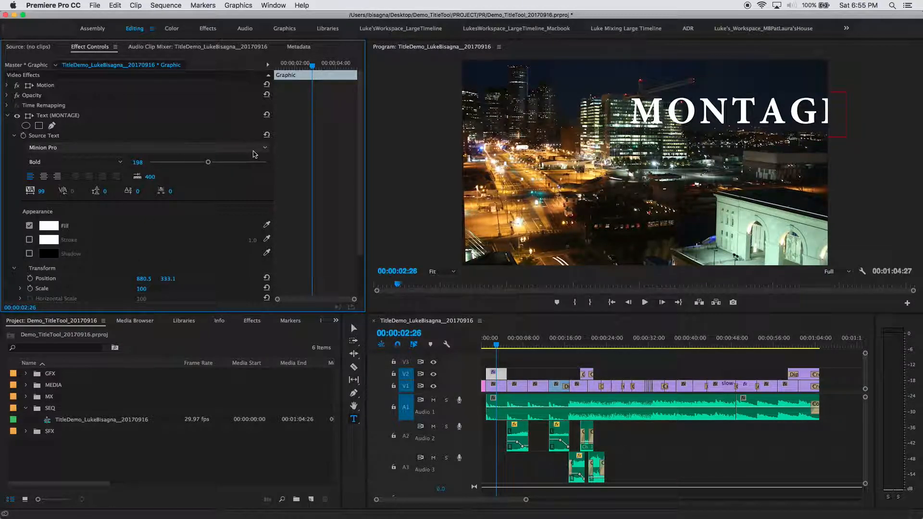
{"action": "left_click", "coordinate": [265, 148]}
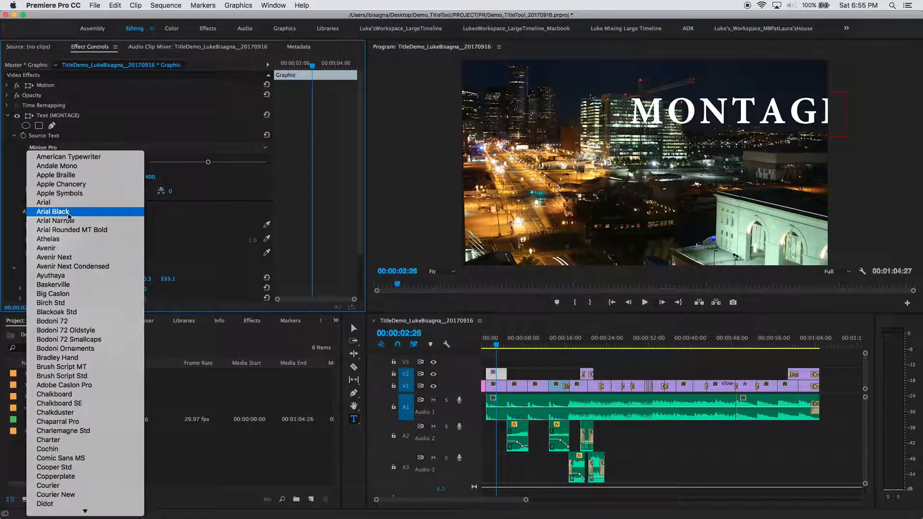
{"action": "key", "text": "Escape"}
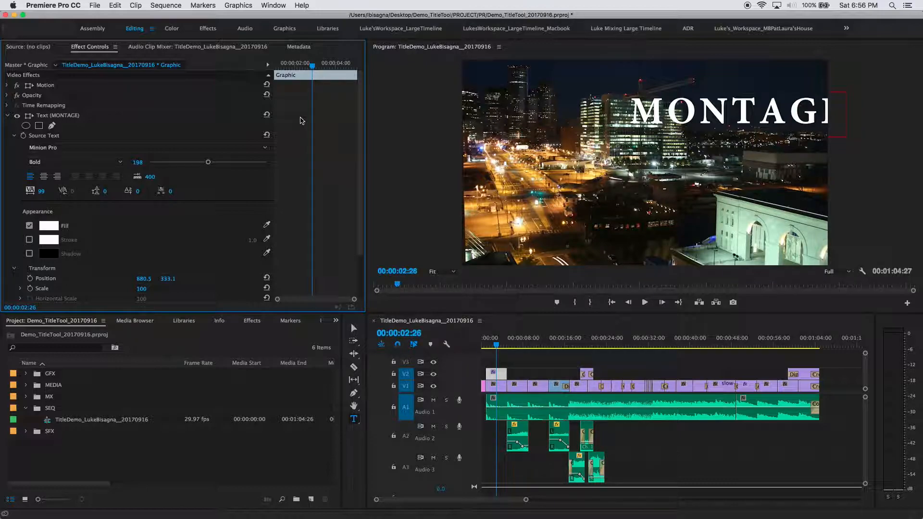
Open the MONTAGE text layer for editing in Essential Graphics and compare its properties with those in Effect Controls.
{"action": "left_click", "coordinate": [273, 6]}
{"action": "left_click", "coordinate": [277, 178]}
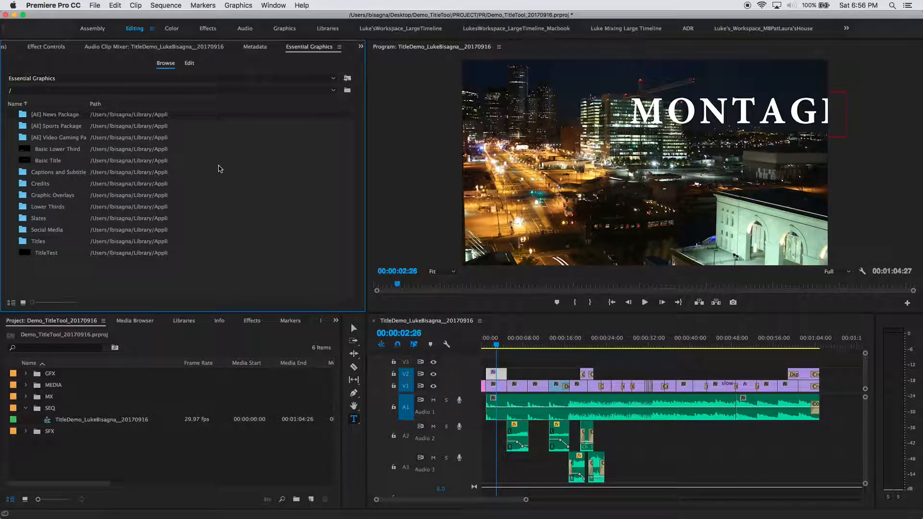
{"action": "left_click", "coordinate": [189, 65]}
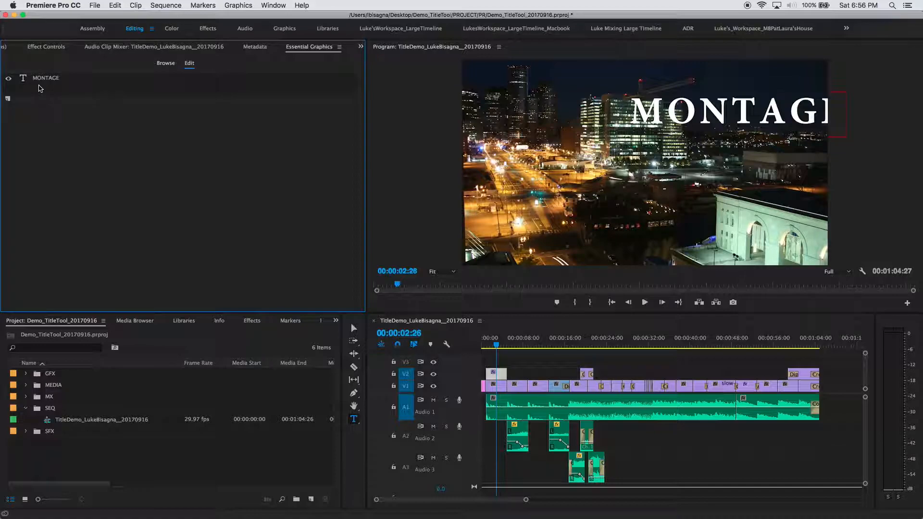
{"action": "left_click", "coordinate": [43, 78]}
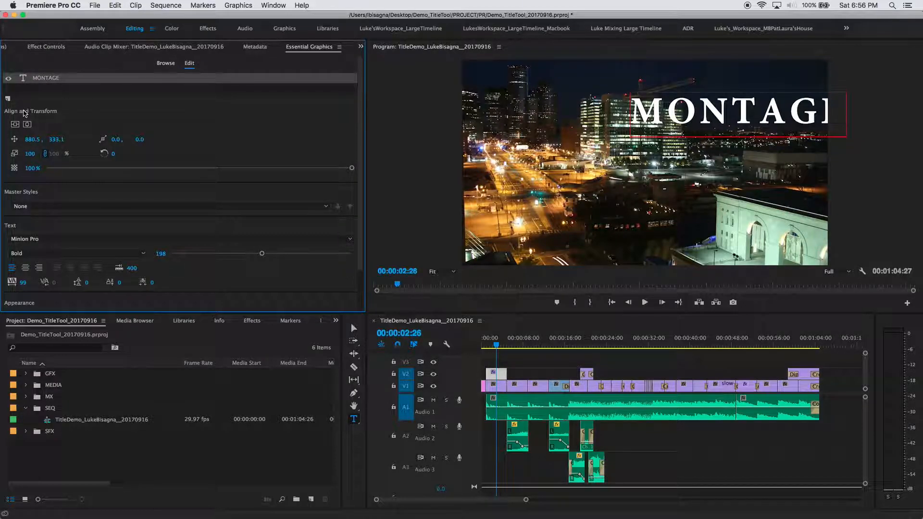
{"action": "scroll", "coordinate": [359, 140], "scroll_direction": "down", "scroll_amount": 3}
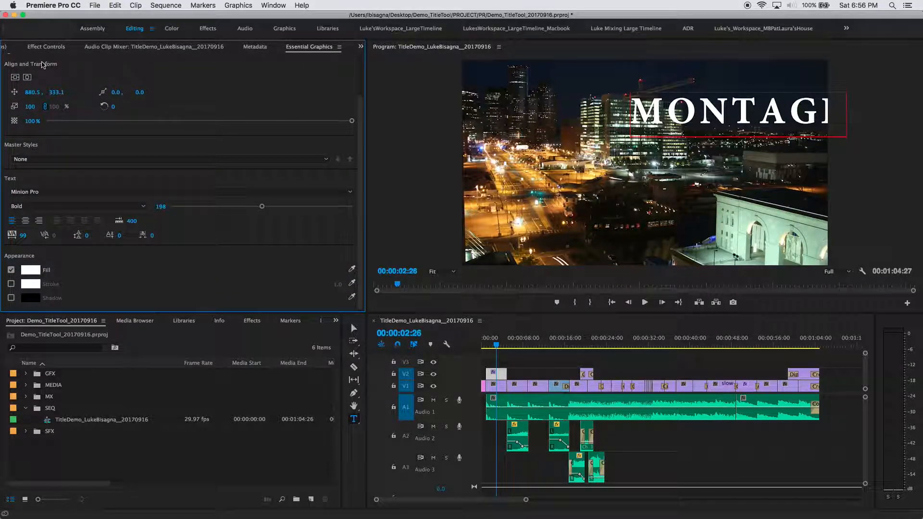
{"action": "left_click", "coordinate": [46, 47]}
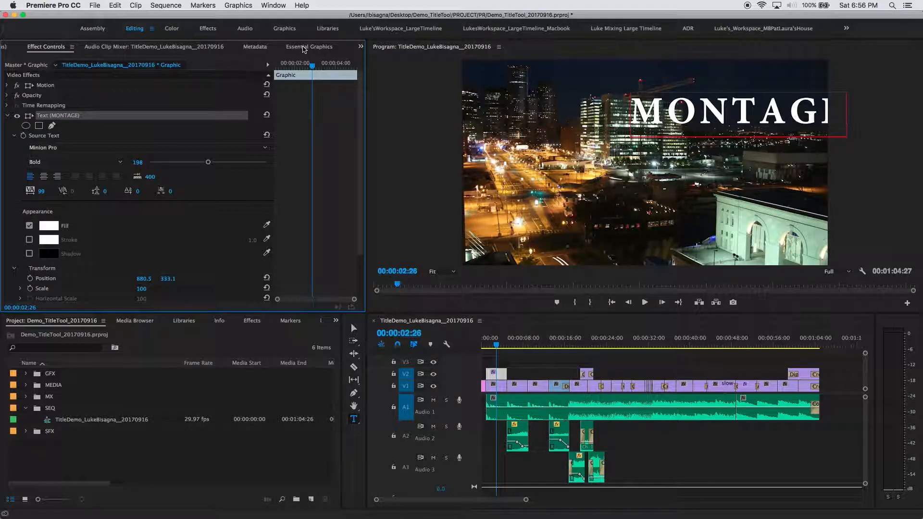
{"action": "left_click", "coordinate": [305, 47]}
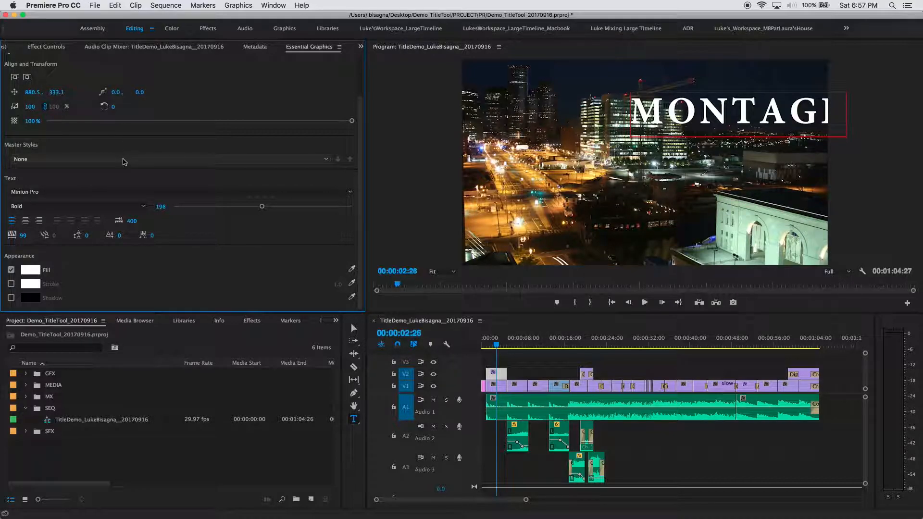
Center-align the MONTAGE text and center the title horizontally and vertically in the frame.
{"action": "left_click", "coordinate": [26, 222]}
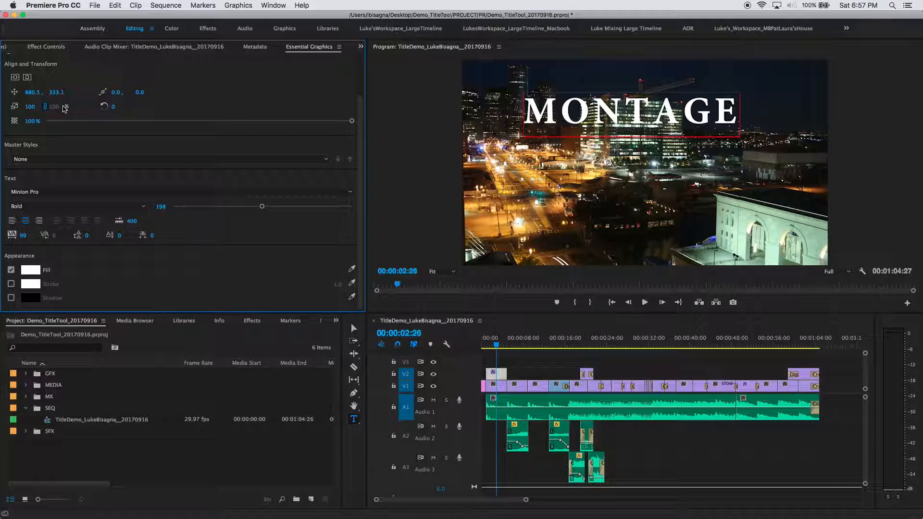
{"action": "left_click", "coordinate": [28, 79]}
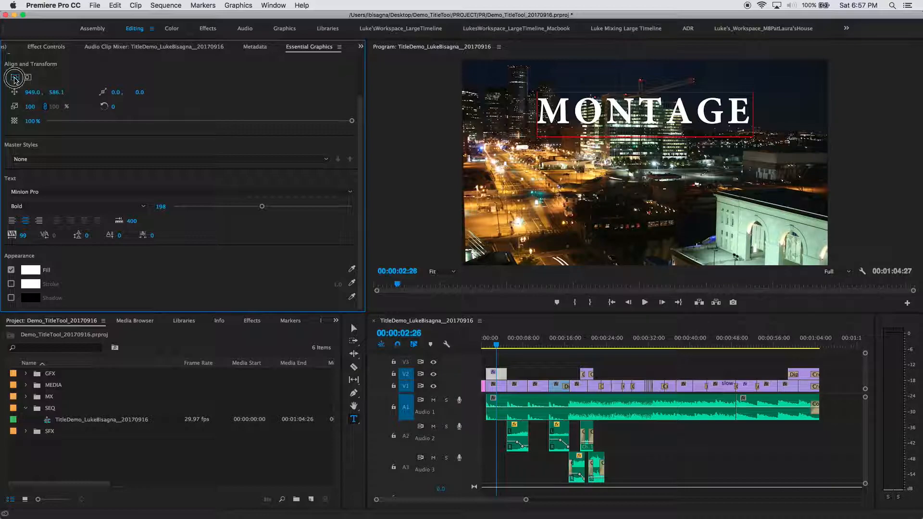
{"action": "left_click", "coordinate": [15, 78]}
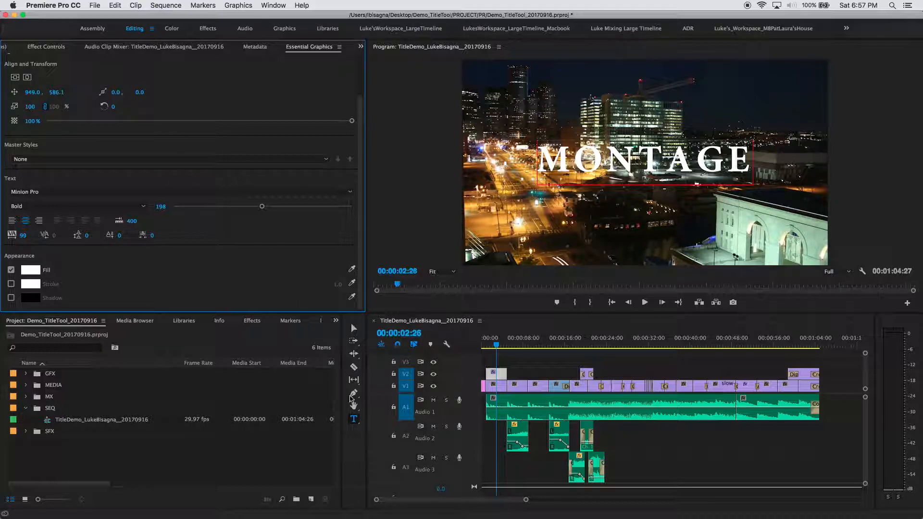
Move the MONTAGE title slightly higher in the frame, to a vertical position of about 556, and recenter it horizontally.
{"action": "left_click", "coordinate": [354, 329]}
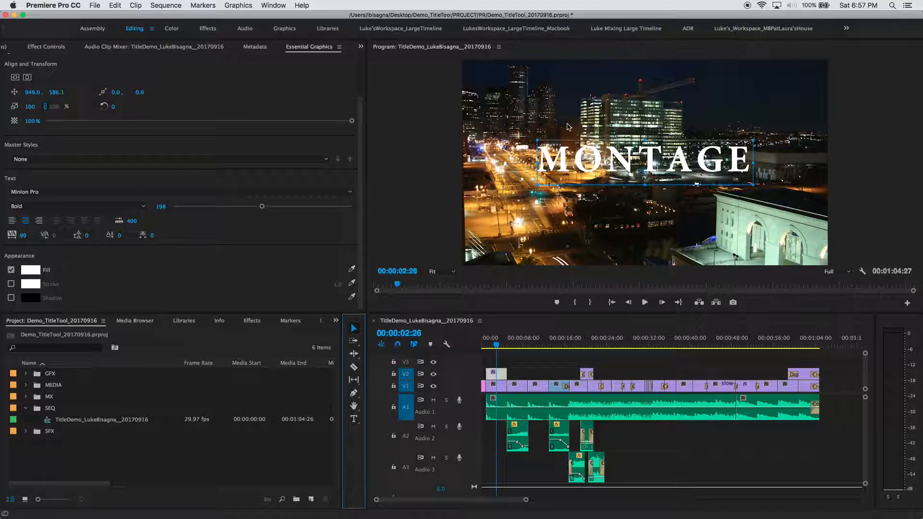
{"action": "left_click", "coordinate": [625, 164]}
{"action": "mouse_move", "coordinate": [625, 164]}
{"action": "left_mouse_down"}
{"action": "mouse_move", "coordinate": [647, 143]}
{"action": "mouse_move", "coordinate": [640, 217]}
{"action": "mouse_move", "coordinate": [647, 168]}
{"action": "mouse_move", "coordinate": [623, 164]}
{"action": "mouse_move", "coordinate": [626, 146]}
{"action": "mouse_move", "coordinate": [616, 157]}
{"action": "left_mouse_up"}
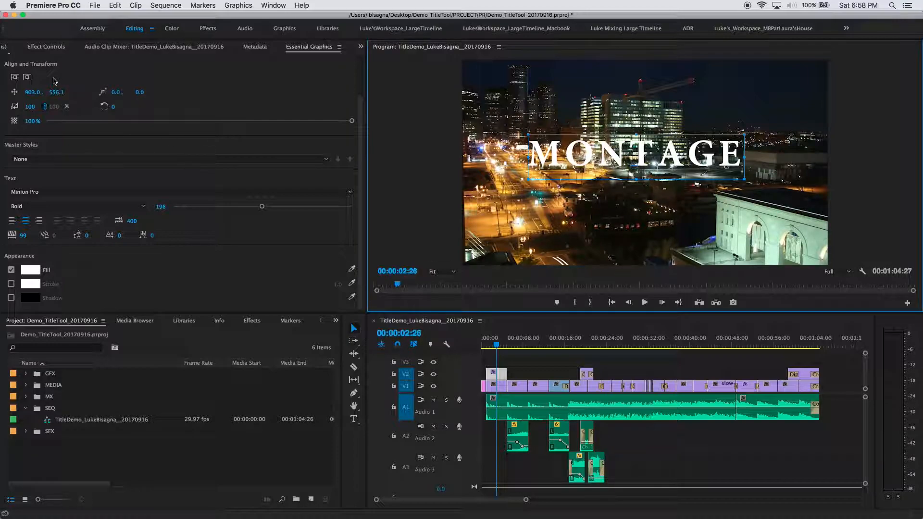
{"action": "left_click", "coordinate": [28, 78]}
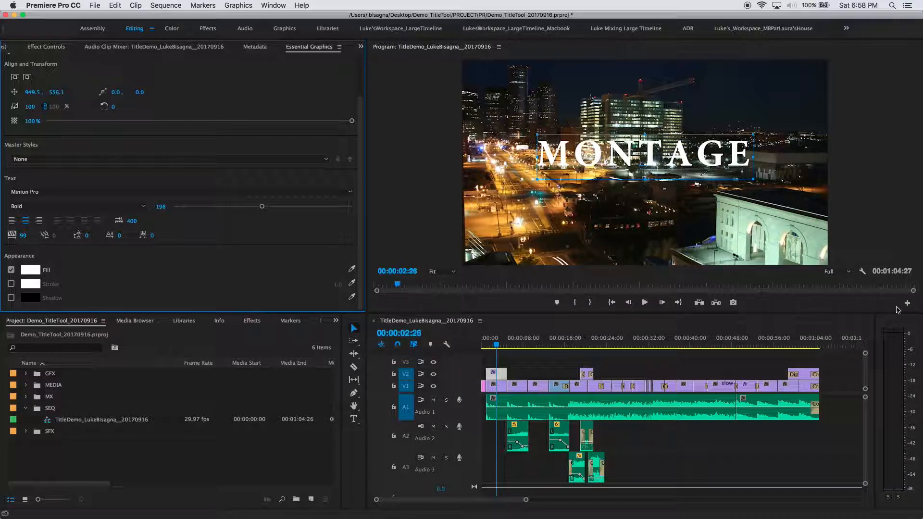
Display the safe margins over the program picture.
{"action": "left_click", "coordinate": [862, 272]}
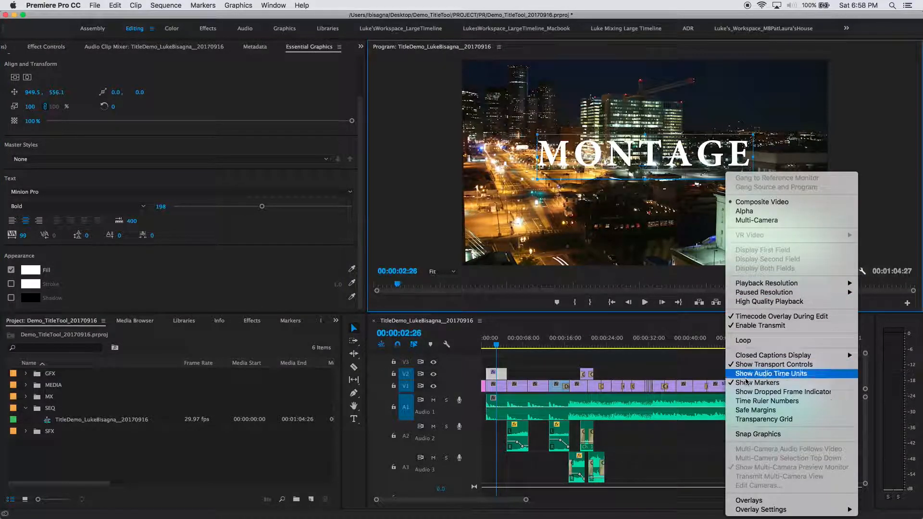
{"action": "left_click", "coordinate": [753, 410]}
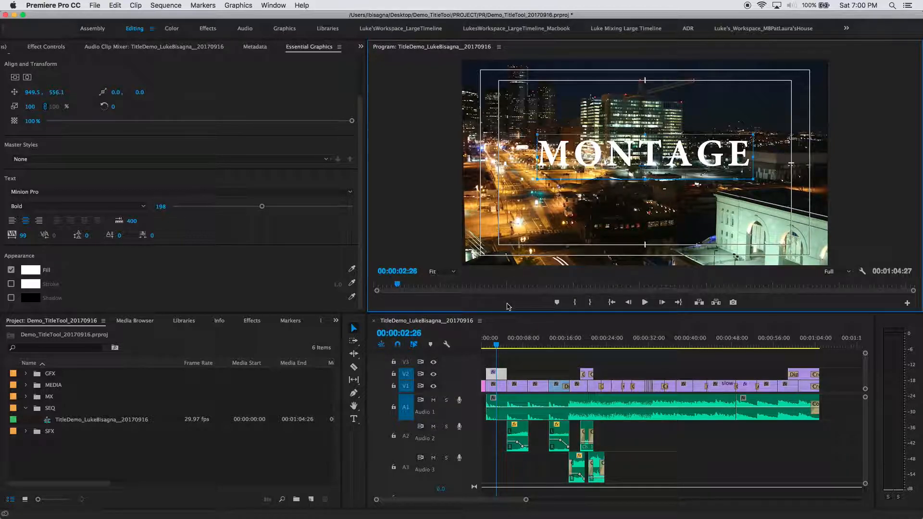
Apply a Gaussian Blur with a blurriness of 20 to the night city clip beneath the MONTAGE title.
{"action": "left_click", "coordinate": [500, 390]}
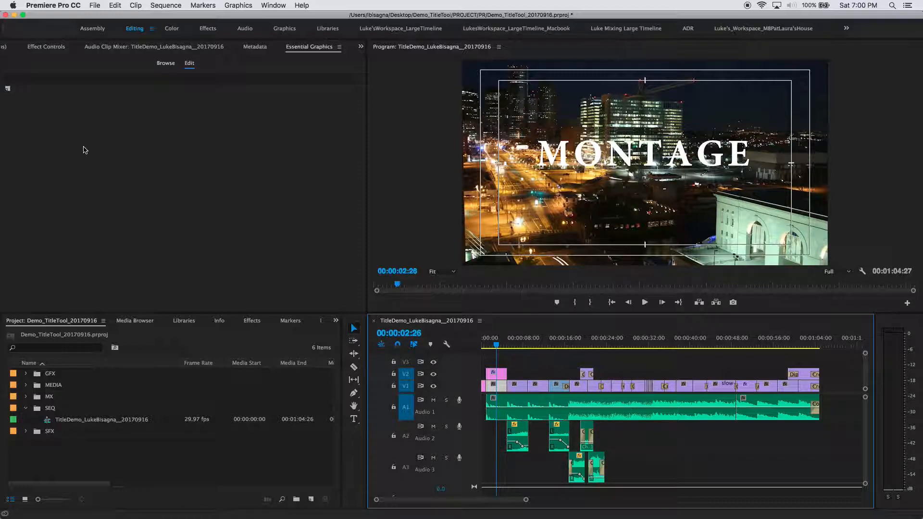
{"action": "left_click", "coordinate": [47, 47]}
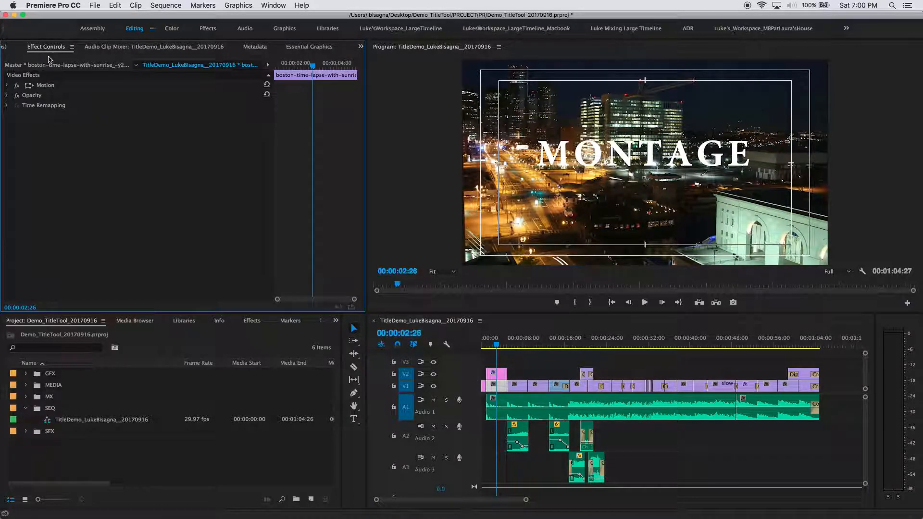
{"action": "left_click", "coordinate": [252, 320]}
{"action": "left_click", "coordinate": [34, 334]}
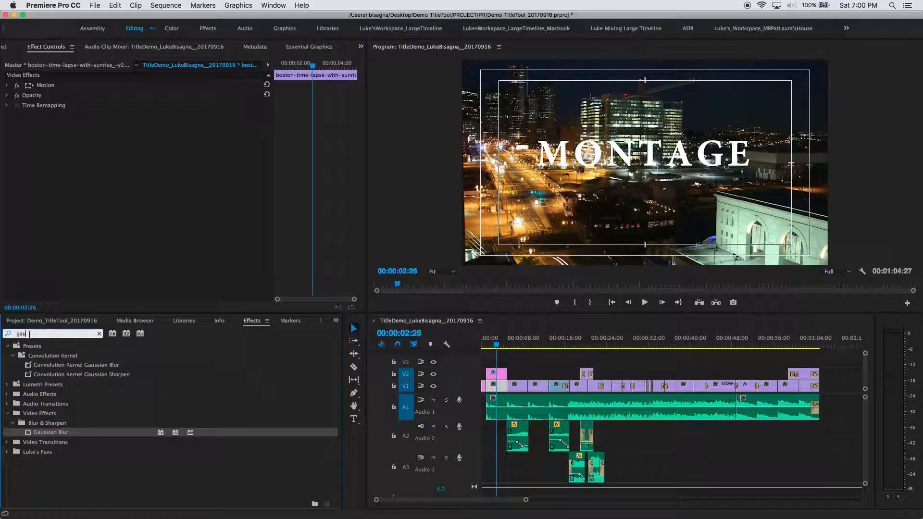
{"action": "type", "text": "gau"}
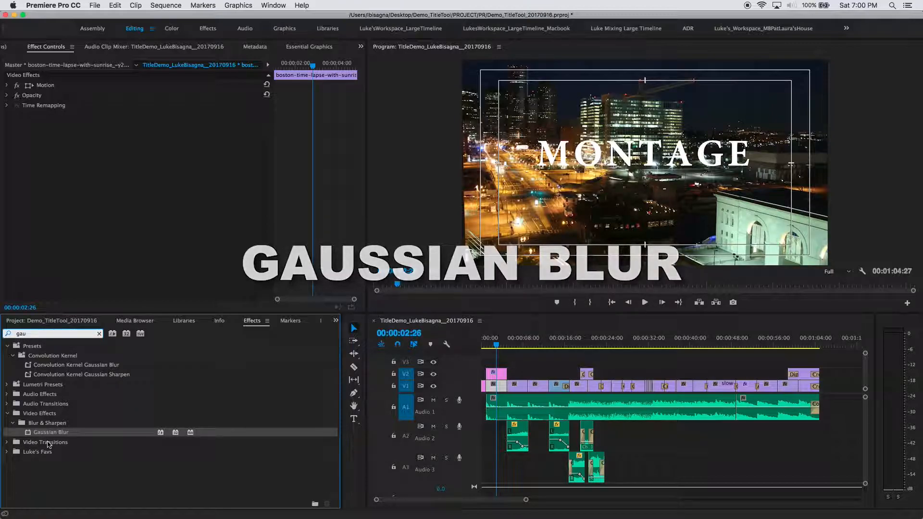
{"action": "left_click_drag", "start_coordinate": [29, 435], "coordinate": [496, 388]}
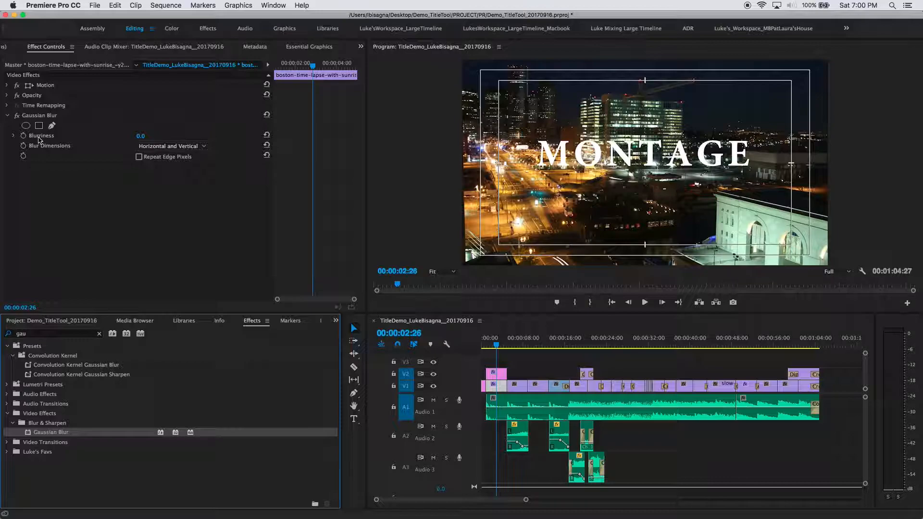
{"action": "left_click", "coordinate": [141, 136]}
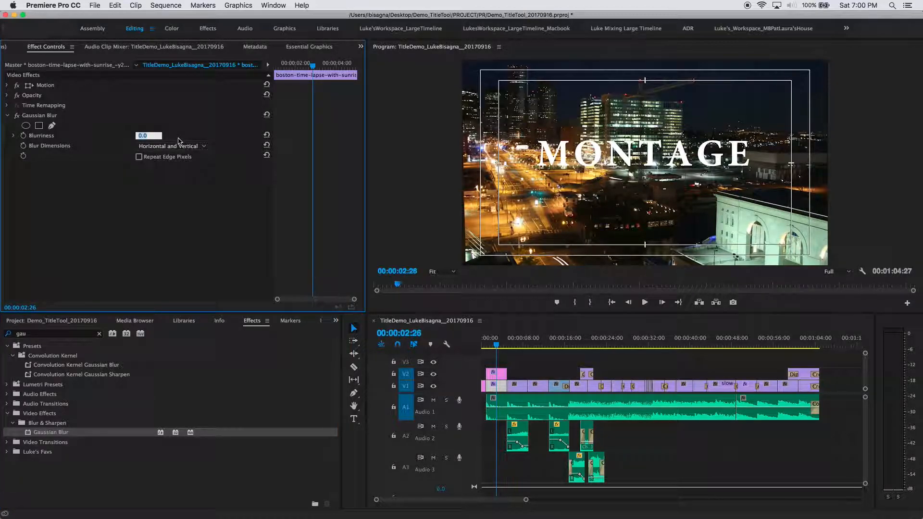
{"action": "type", "text": "20"}
{"action": "key", "text": "Return"}
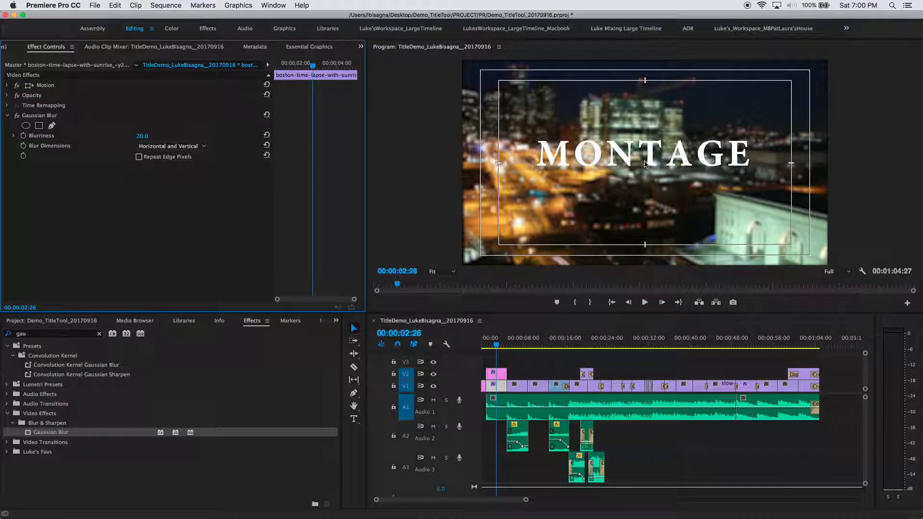
Play back the opening of the sequence to review the title over the blurred background.
{"action": "left_click", "coordinate": [490, 346]}
{"action": "left_click_drag", "start_coordinate": [490, 346], "coordinate": [483, 350]}
{"action": "key", "text": "space"}
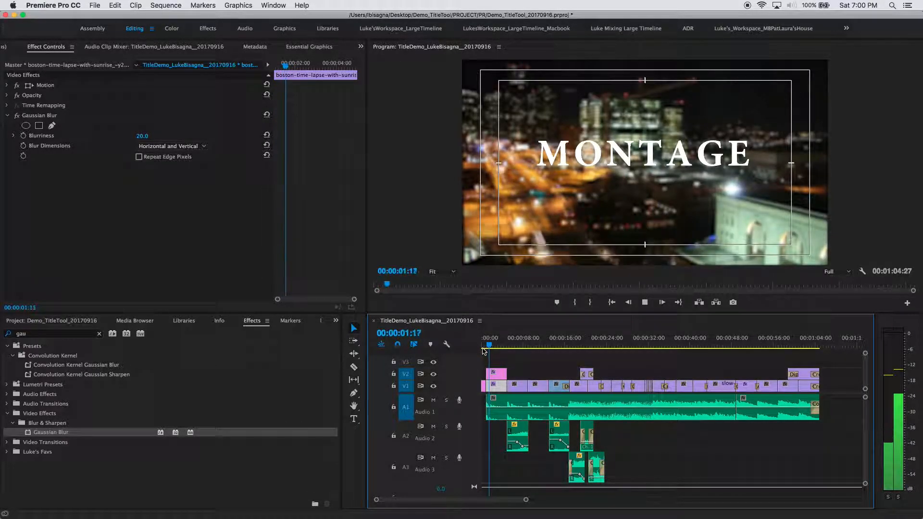
{"action": "key", "text": "space"}
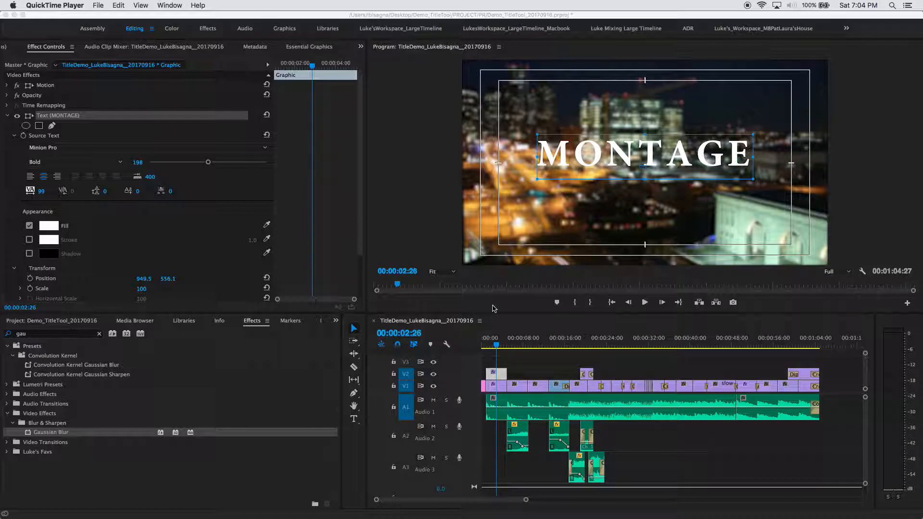
Turn on the shadow for the MONTAGE text in Essential Graphics.
{"action": "left_click", "coordinate": [313, 57]}
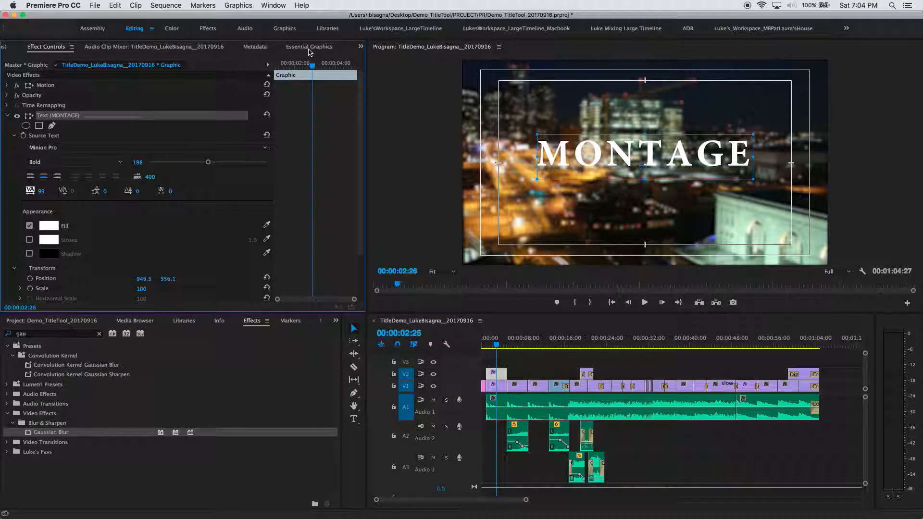
{"action": "left_click", "coordinate": [309, 47]}
{"action": "left_click_drag", "start_coordinate": [361, 99], "coordinate": [361, 140]}
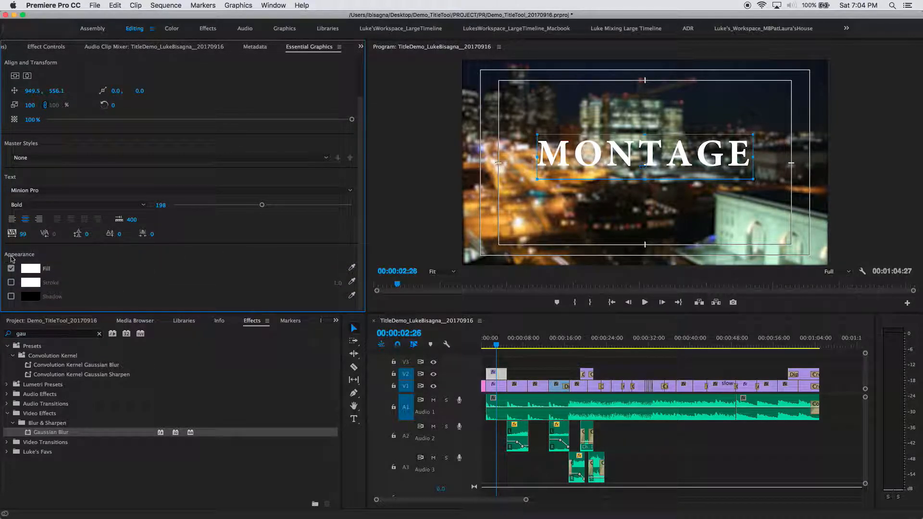
{"action": "left_click", "coordinate": [11, 297]}
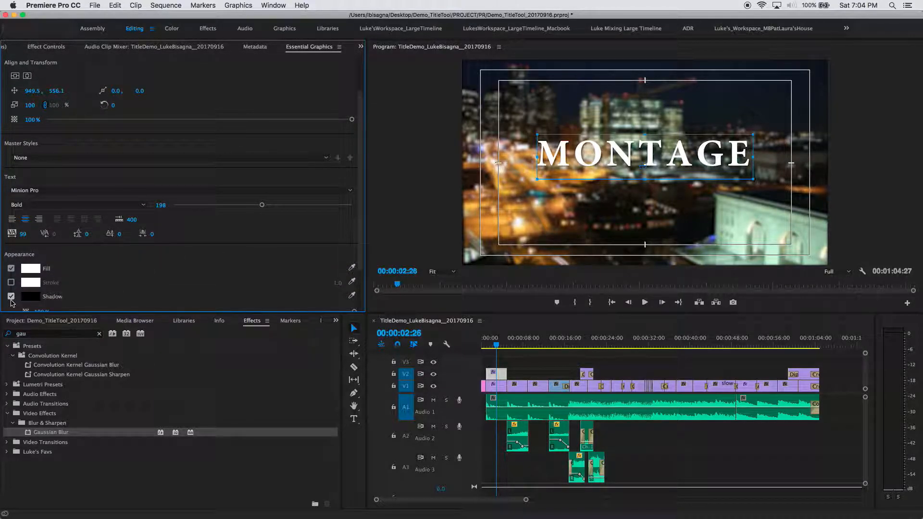
Adjust the MONTAGE text's shadow to an angle of 128°, a distance of 10.1 and a blur of 56.
{"action": "left_click_drag", "start_coordinate": [360, 220], "coordinate": [361, 264]}
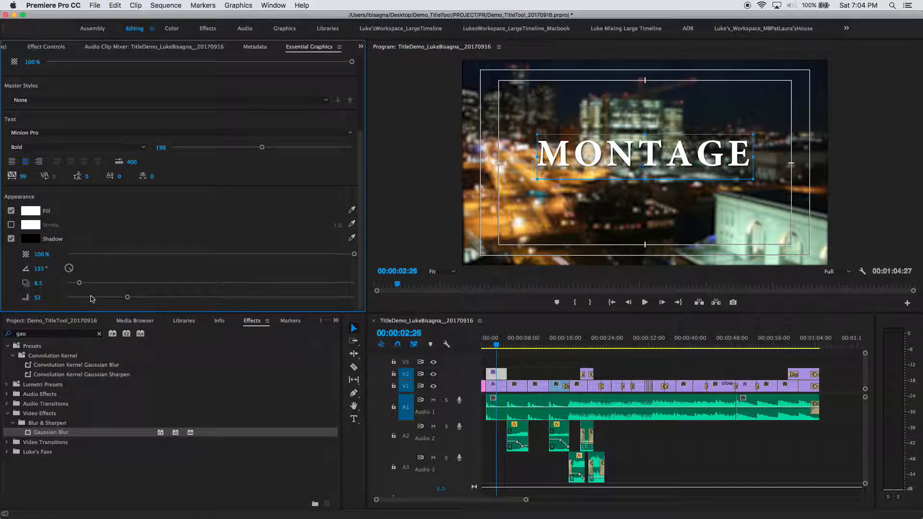
{"action": "left_click_drag", "start_coordinate": [128, 298], "coordinate": [66, 300]}
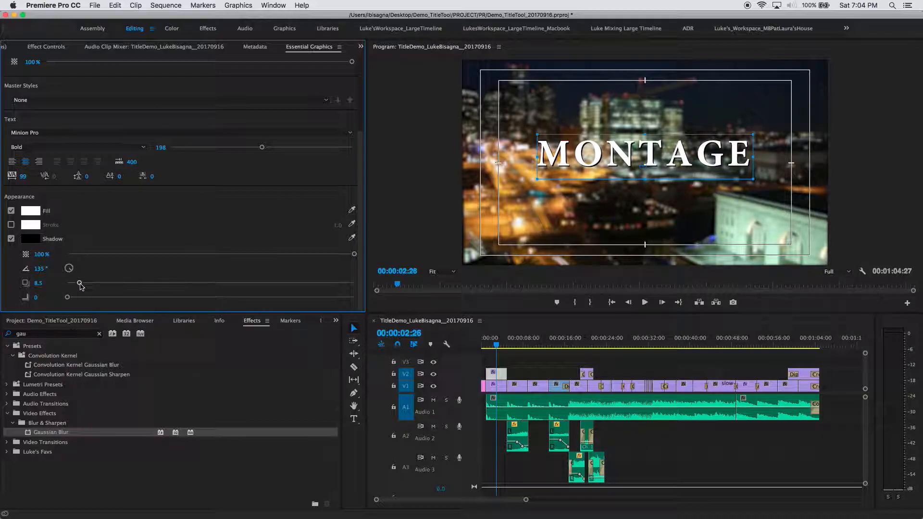
{"action": "mouse_move", "coordinate": [69, 268]}
{"action": "left_mouse_down"}
{"action": "mouse_move", "coordinate": [61, 277]}
{"action": "mouse_move", "coordinate": [75, 272]}
{"action": "left_mouse_up"}
{"action": "mouse_move", "coordinate": [80, 284]}
{"action": "left_mouse_down"}
{"action": "mouse_move", "coordinate": [108, 289]}
{"action": "mouse_move", "coordinate": [82, 289]}
{"action": "left_mouse_up"}
{"action": "left_click_drag", "start_coordinate": [67, 299], "coordinate": [132, 300]}
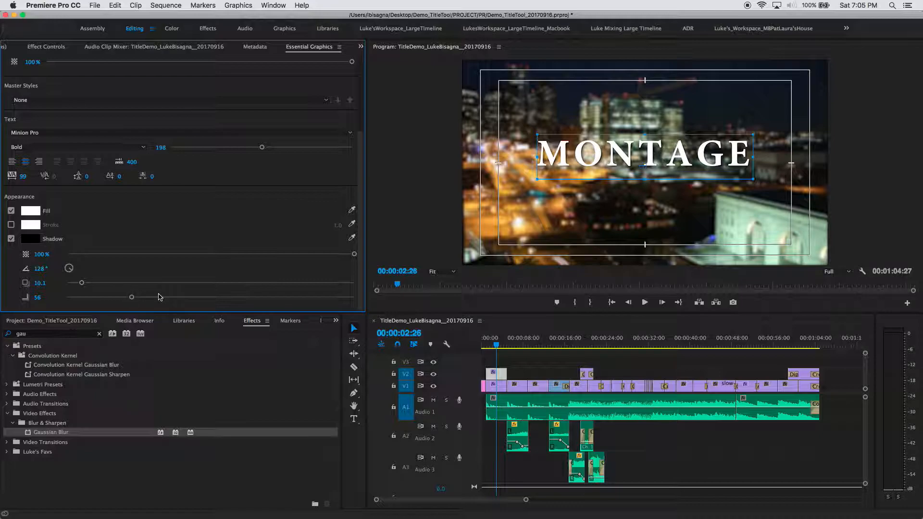
Start keyframing the MONTAGE text's Scale at 100 on the title's first frame, at 00:00:01:00.
{"action": "left_click", "coordinate": [489, 351]}
{"action": "key", "text": "Up"}
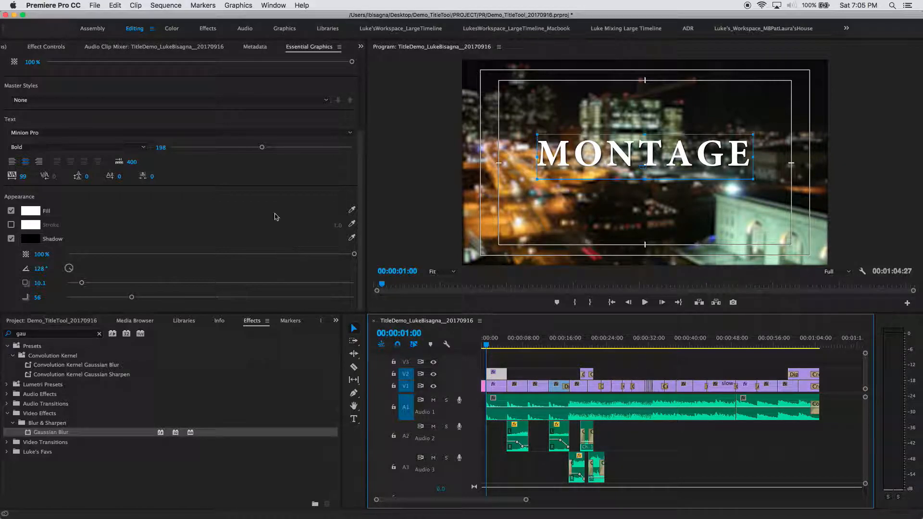
{"action": "left_click", "coordinate": [48, 47]}
{"action": "left_click_drag", "start_coordinate": [360, 142], "coordinate": [355, 234]}
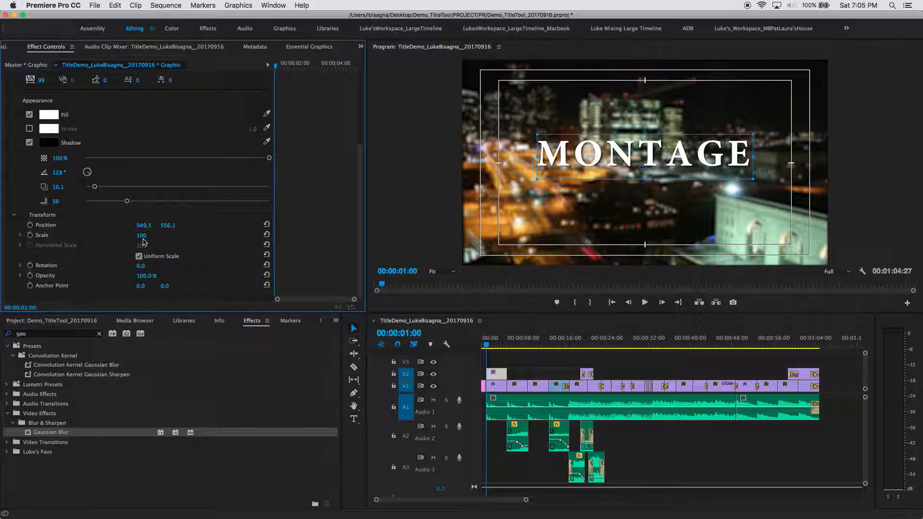
{"action": "left_click", "coordinate": [30, 236]}
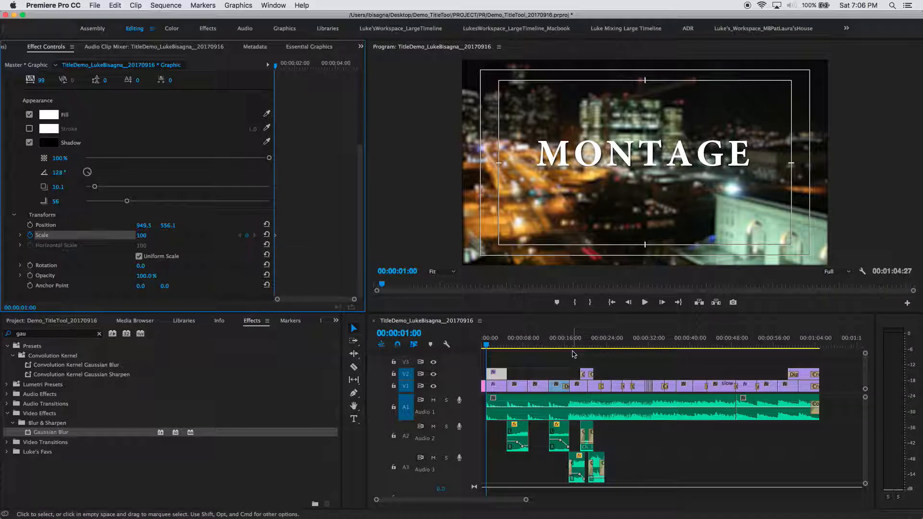
Add a Scale keyframe of 110 at the end of the title, at 00:00:04:29.
{"action": "left_click", "coordinate": [493, 346]}
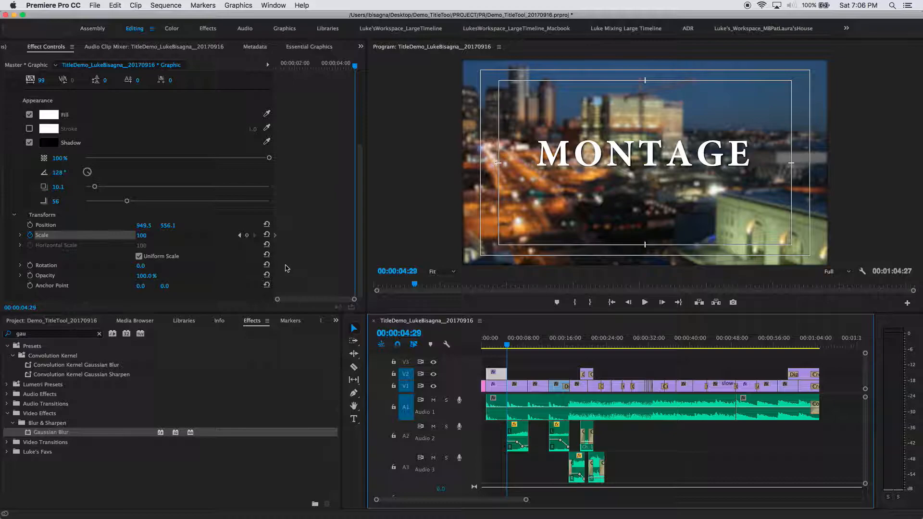
{"action": "left_click", "coordinate": [143, 236]}
{"action": "type", "text": "11"}
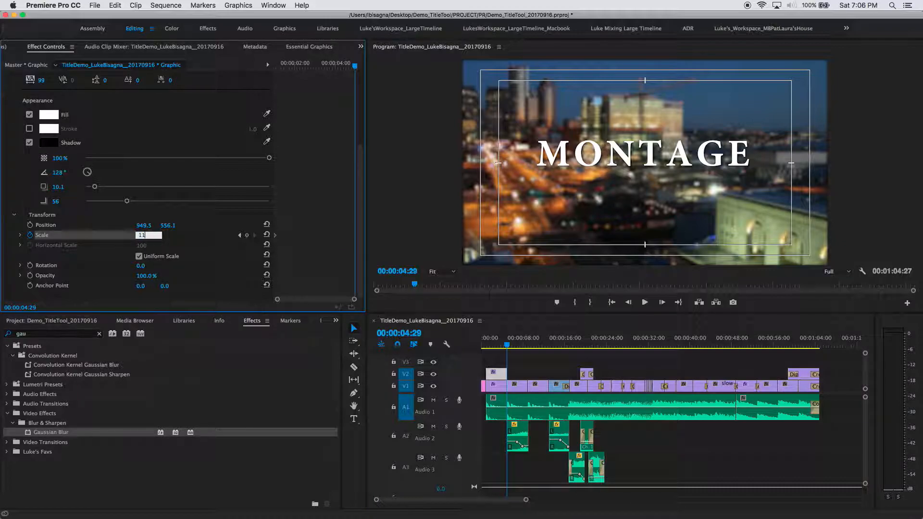
{"action": "type", "text": "0"}
{"action": "key", "text": "Return"}
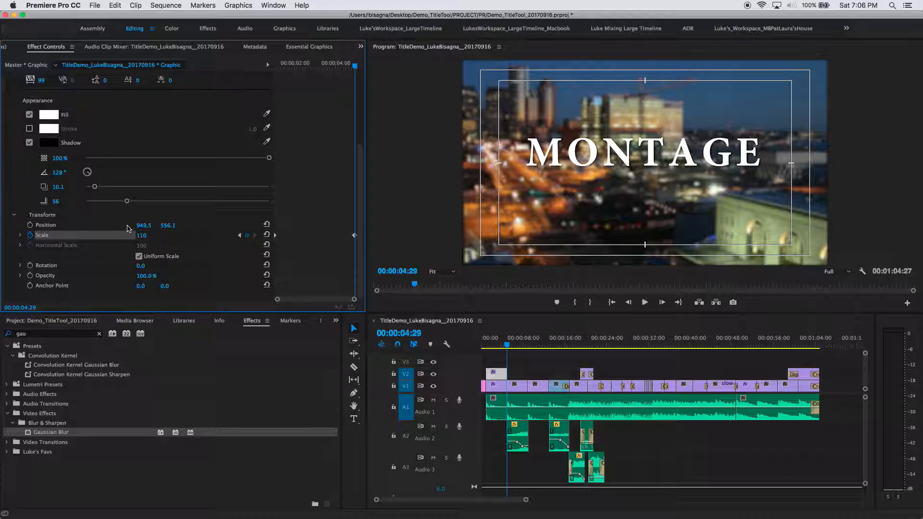
Move the MONTAGE title slightly lower in the frame, to a vertical position of about 582.
{"action": "mouse_move", "coordinate": [506, 347]}
{"action": "left_mouse_down"}
{"action": "mouse_move", "coordinate": [488, 350]}
{"action": "mouse_move", "coordinate": [504, 350]}
{"action": "mouse_move", "coordinate": [498, 354]}
{"action": "left_mouse_up"}
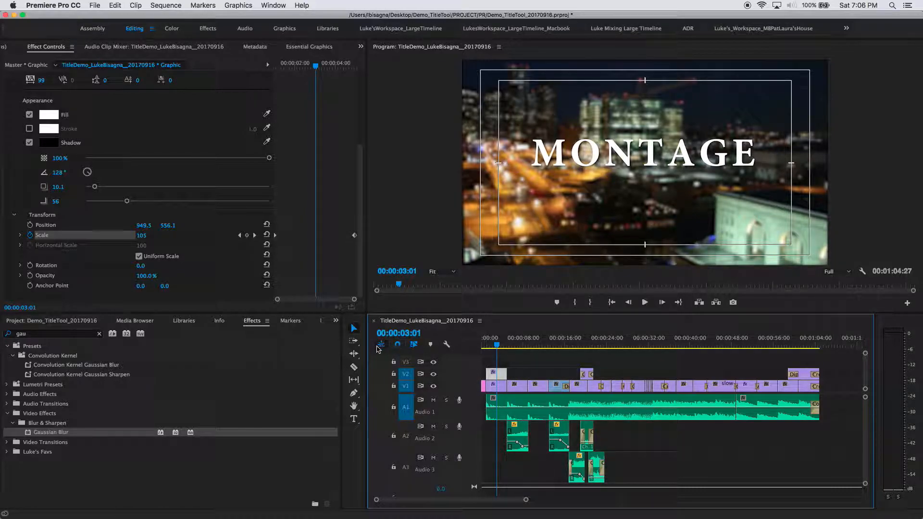
{"action": "left_click", "coordinate": [597, 155]}
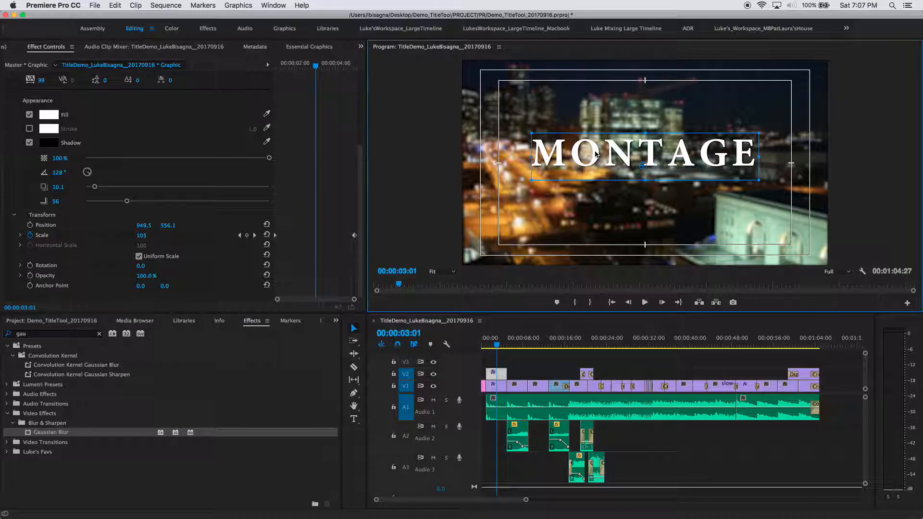
{"action": "left_click", "coordinate": [595, 153]}
{"action": "mouse_move", "coordinate": [595, 153]}
{"action": "left_mouse_down"}
{"action": "mouse_move", "coordinate": [593, 172]}
{"action": "mouse_move", "coordinate": [595, 121]}
{"action": "mouse_move", "coordinate": [592, 191]}
{"action": "mouse_move", "coordinate": [595, 135]}
{"action": "mouse_move", "coordinate": [594, 169]}
{"action": "mouse_move", "coordinate": [596, 138]}
{"action": "mouse_move", "coordinate": [596, 154]}
{"action": "left_mouse_up"}
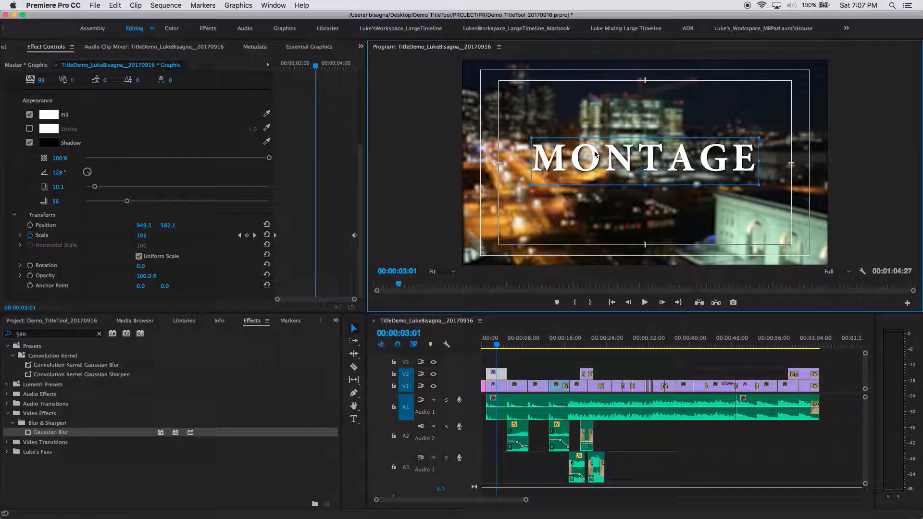
Return to the title's first frame and apply a Gaussian Blur to the MONTAGE graphic.
{"action": "left_click", "coordinate": [497, 347]}
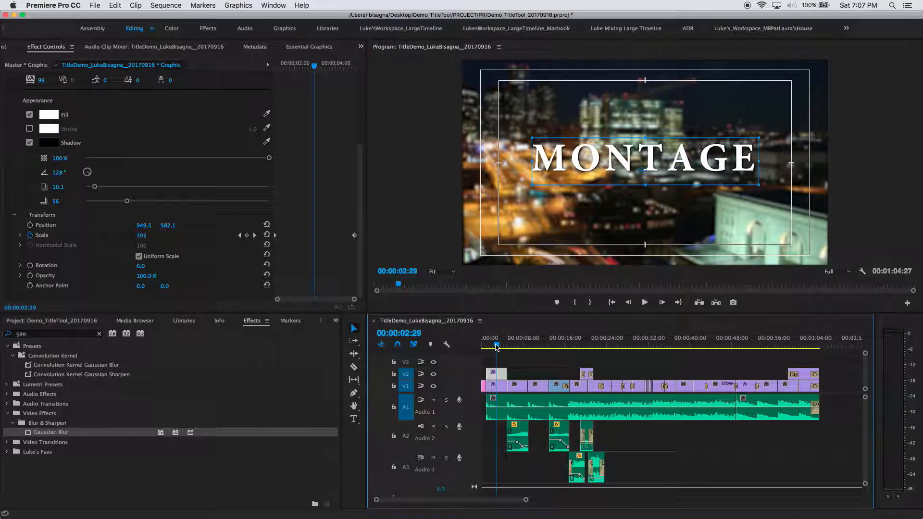
{"action": "key", "text": "Up"}
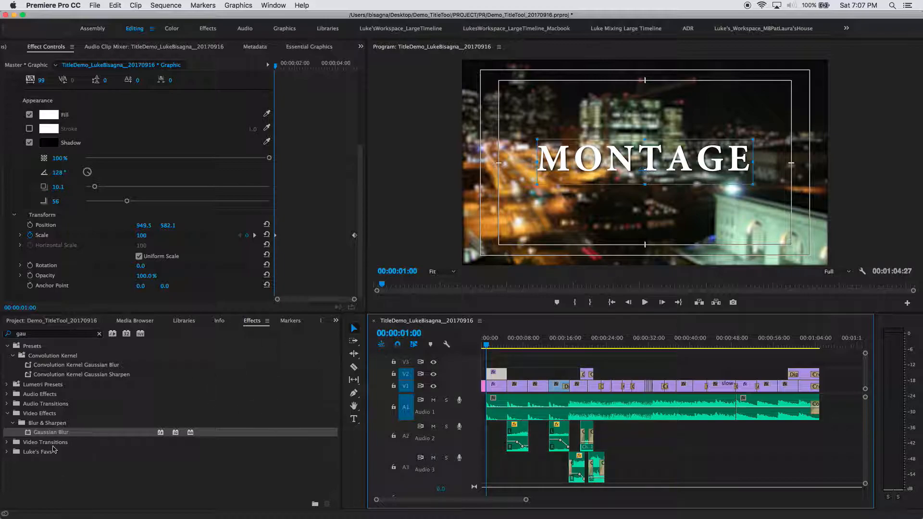
{"action": "left_click", "coordinate": [27, 434]}
{"action": "left_click_drag", "start_coordinate": [28, 434], "coordinate": [497, 374]}
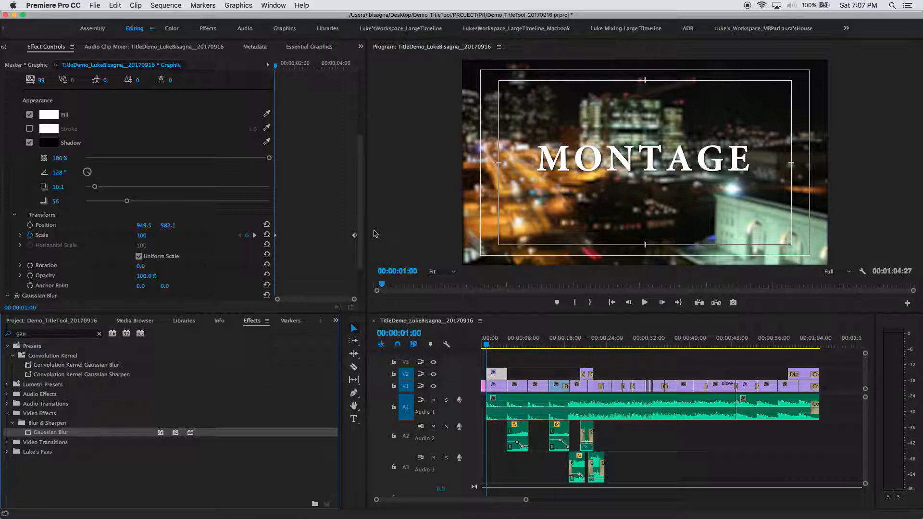
{"action": "left_click_drag", "start_coordinate": [358, 230], "coordinate": [359, 266]}
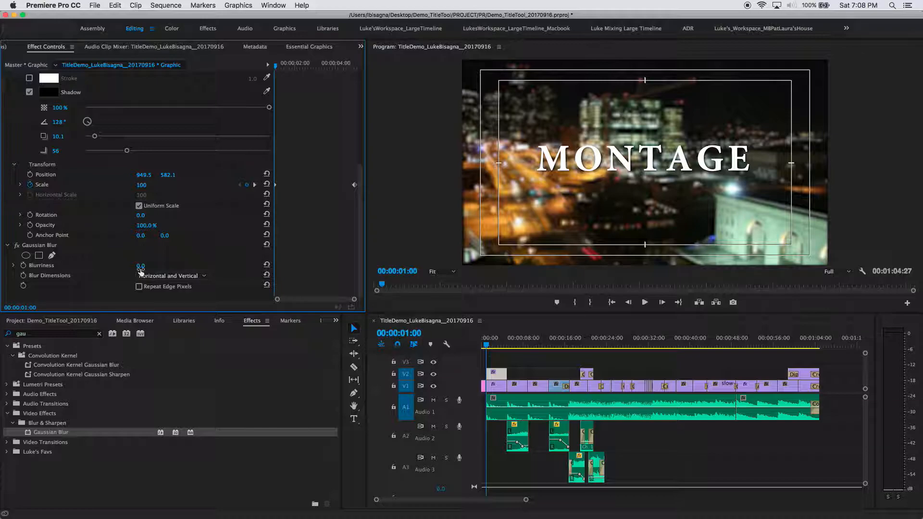
Set the title's Gaussian Blur blurriness to 100 and keyframe it on the first frame.
{"action": "left_click", "coordinate": [144, 266]}
{"action": "type", "text": "100"}
{"action": "key", "text": "Return"}
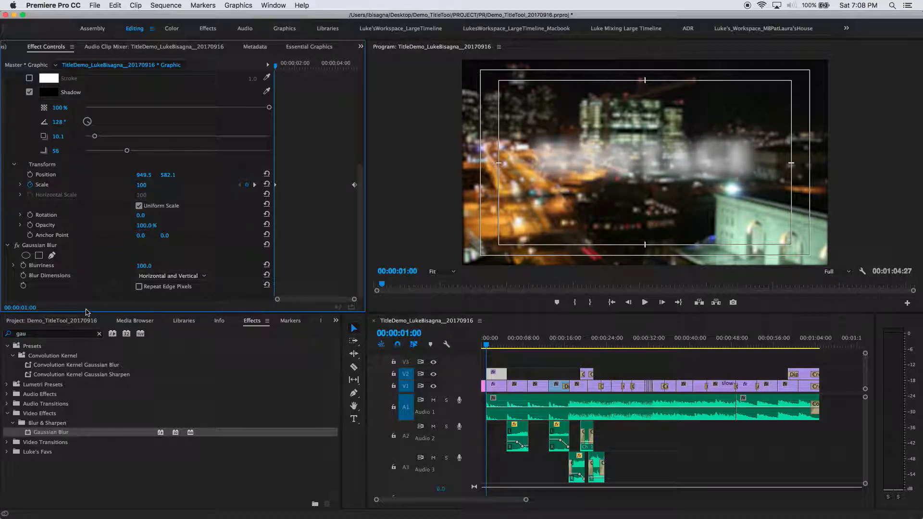
{"action": "left_click", "coordinate": [23, 266]}
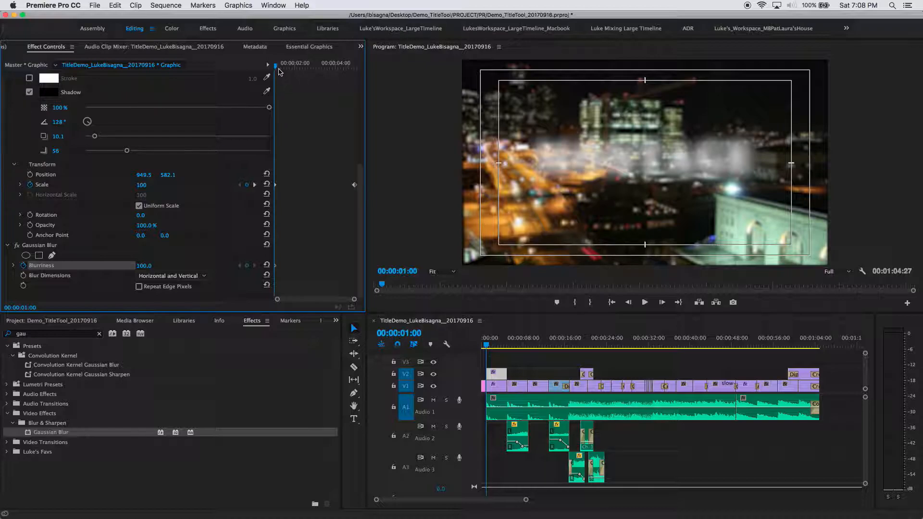
Add a blurriness keyframe of 0 at 00:00:01:15 so that the title blurs in.
{"action": "left_click_drag", "start_coordinate": [277, 70], "coordinate": [285, 71]}
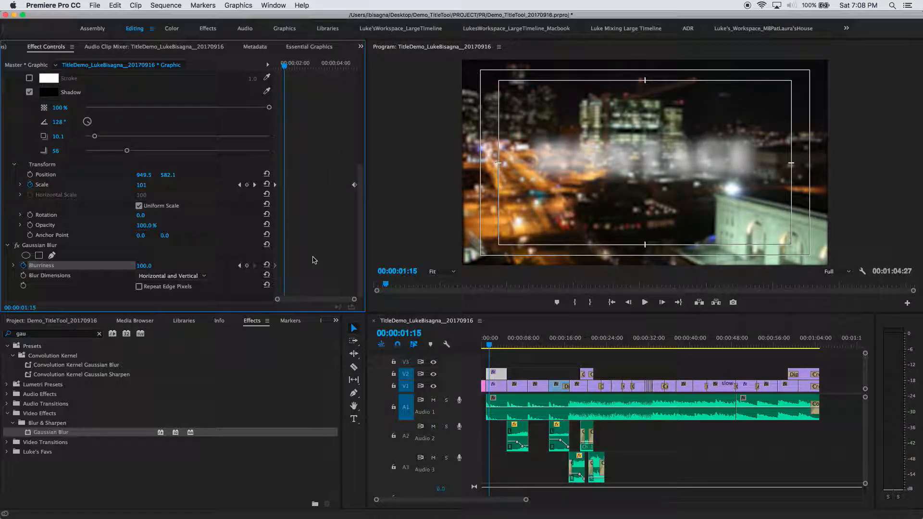
{"action": "left_click", "coordinate": [146, 265]}
{"action": "type", "text": "0"}
{"action": "key", "text": "Return"}
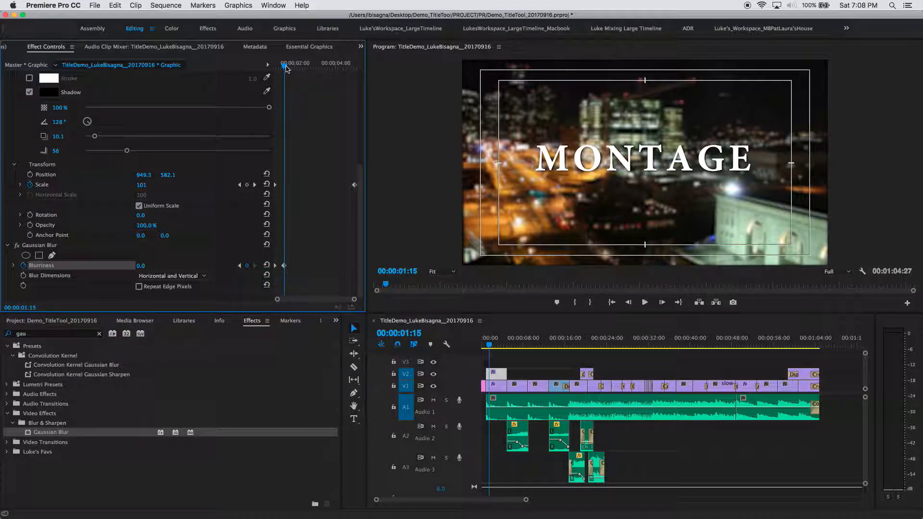
Play back the title's blur-in from its first frame and go to the title's end at 00:00:04:28.
{"action": "mouse_move", "coordinate": [287, 69]}
{"action": "left_mouse_down"}
{"action": "mouse_move", "coordinate": [262, 73]}
{"action": "mouse_move", "coordinate": [277, 71]}
{"action": "left_mouse_up"}
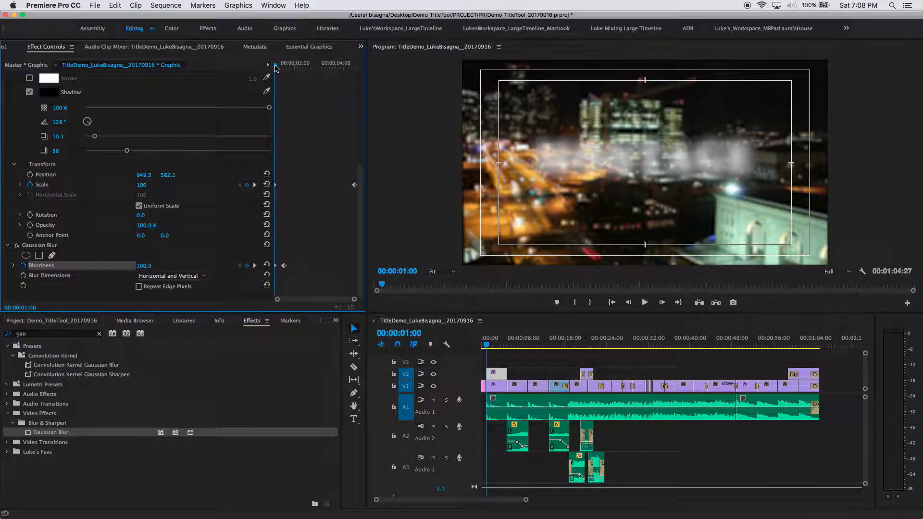
{"action": "key", "text": "space"}
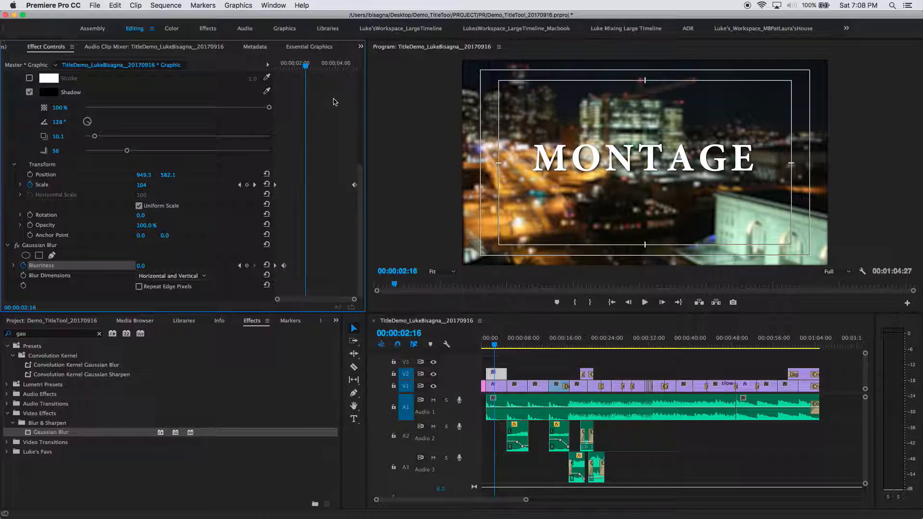
{"action": "left_click_drag", "start_coordinate": [337, 69], "coordinate": [354, 67]}
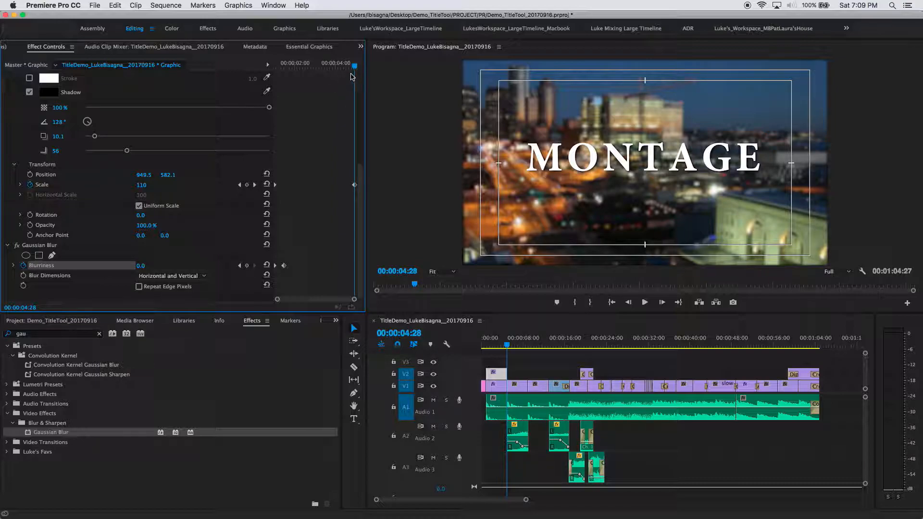
Add a Gaussian Blur blurriness keyframe of 0 at 00:00:03:13 on the MONTAGE title.
{"action": "left_click_drag", "start_coordinate": [354, 68], "coordinate": [324, 81]}
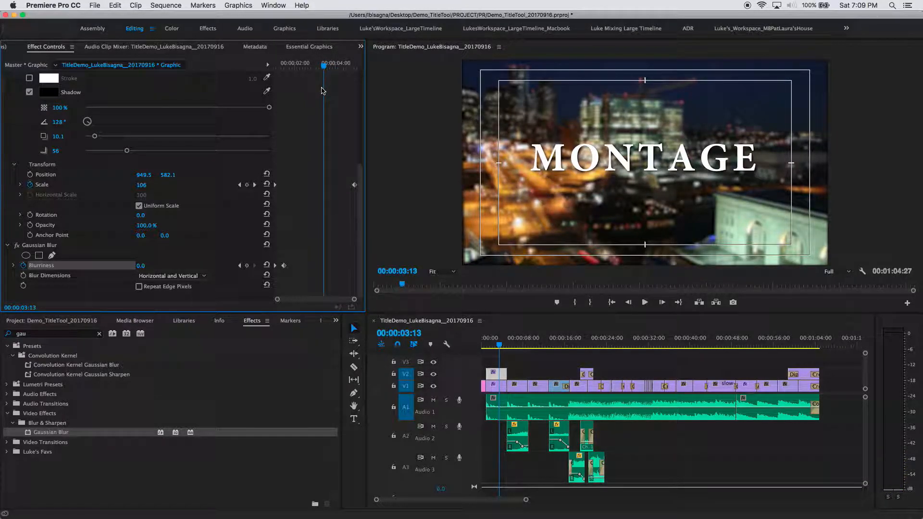
{"action": "left_click", "coordinate": [140, 266]}
{"action": "left_click", "coordinate": [186, 255]}
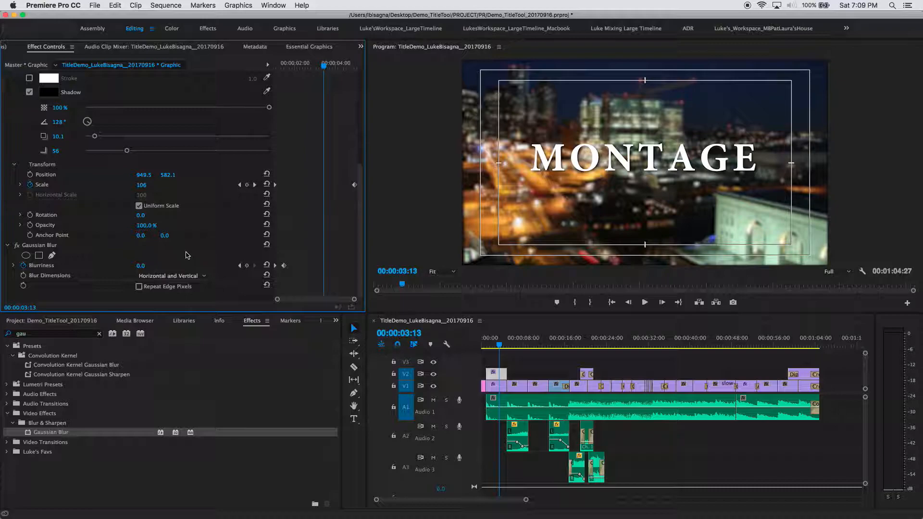
{"action": "left_click", "coordinate": [247, 267]}
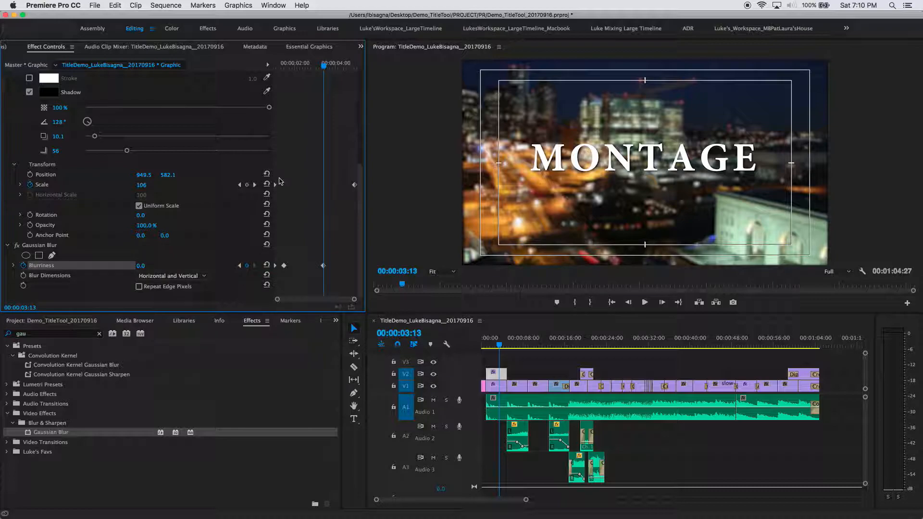
Set the blurriness to 100 at 00:00:04:29 so that the title blurs out at its end.
{"action": "left_click_drag", "start_coordinate": [325, 68], "coordinate": [355, 70]}
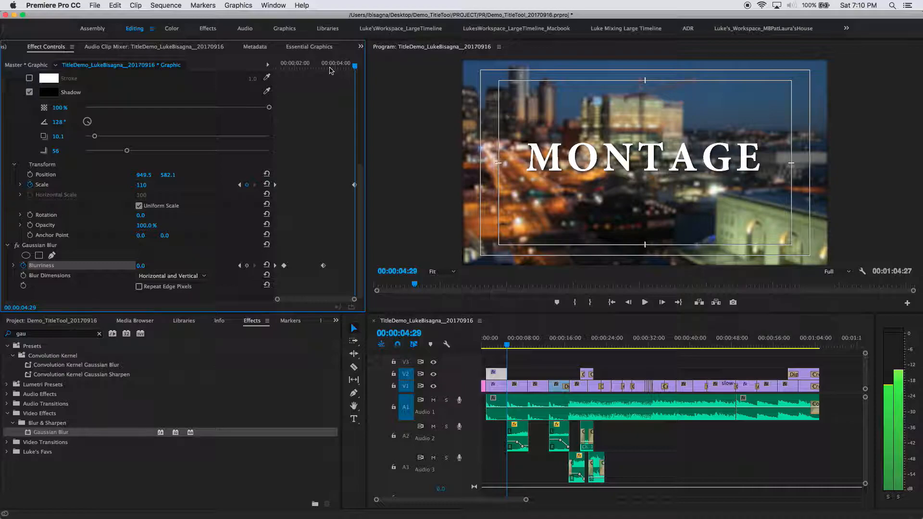
{"action": "left_click", "coordinate": [141, 266]}
{"action": "type", "text": "10"}
{"action": "key", "text": "Return"}
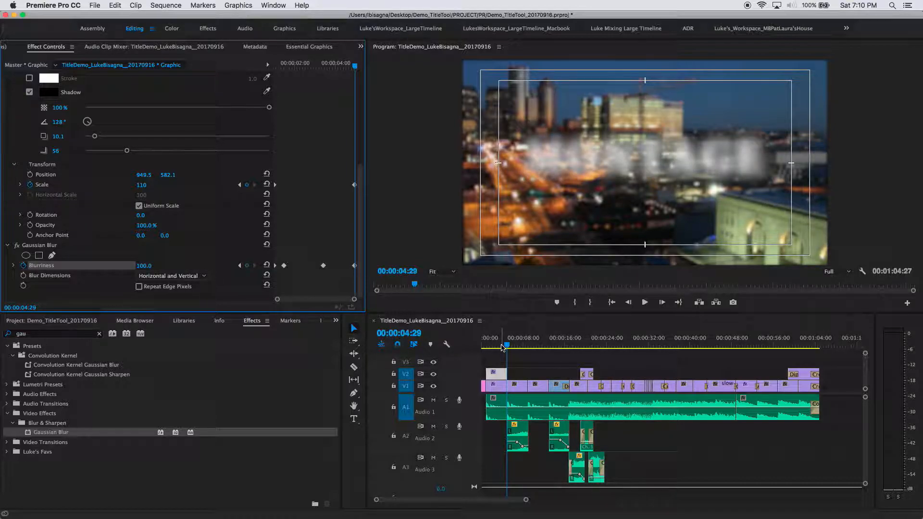
Play back the MONTAGE title from its start to check the blur-in and blur-out.
{"action": "left_click_drag", "start_coordinate": [502, 347], "coordinate": [485, 351]}
{"action": "key", "text": "space"}
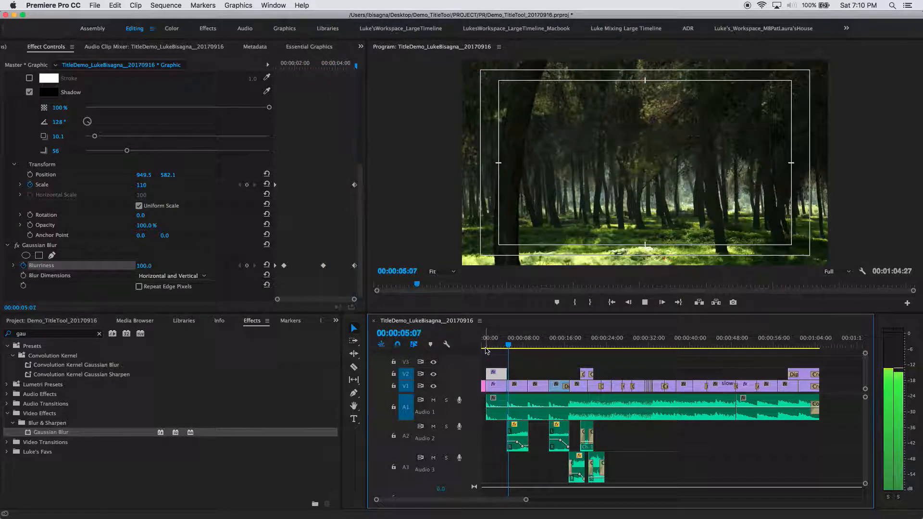
{"action": "key", "text": "space"}
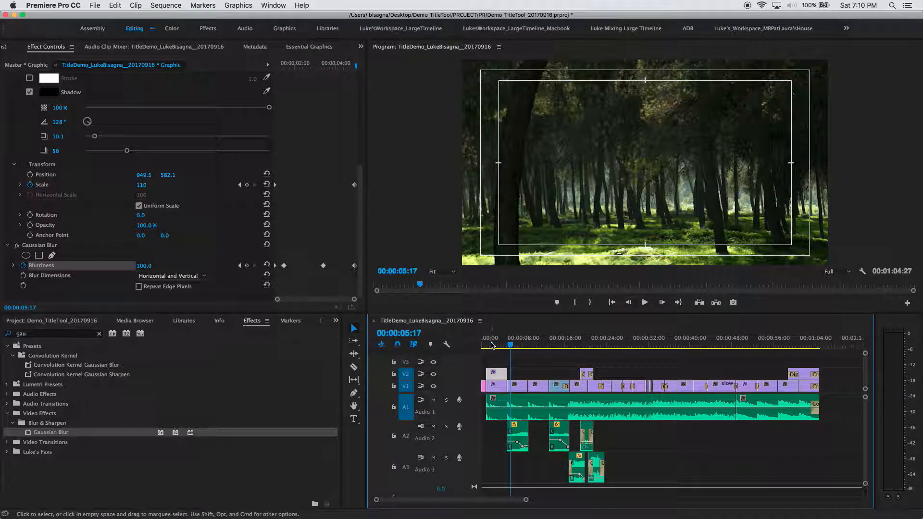
{"action": "left_click", "coordinate": [491, 345]}
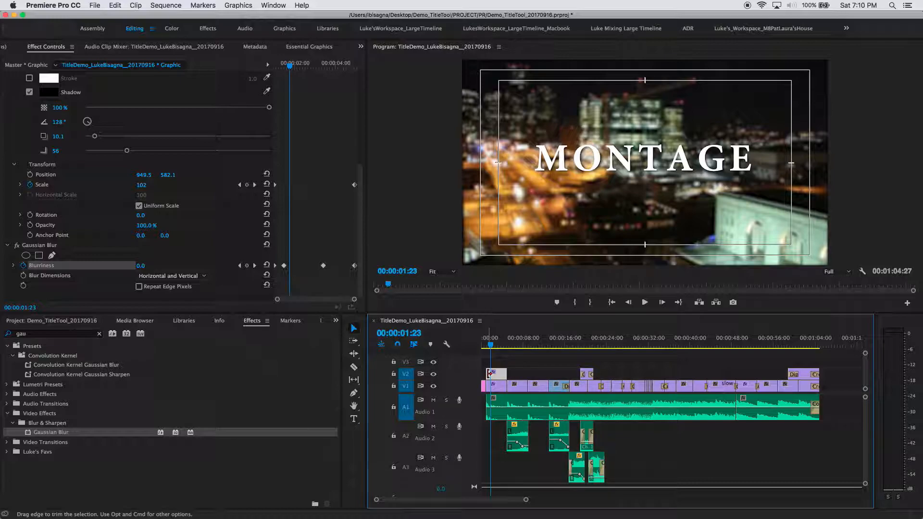
Add a Cross Dissolve at the start of the MONTAGE title and set its duration to 15 frames.
{"action": "right_click", "coordinate": [489, 373]}
{"action": "left_click", "coordinate": [508, 432]}
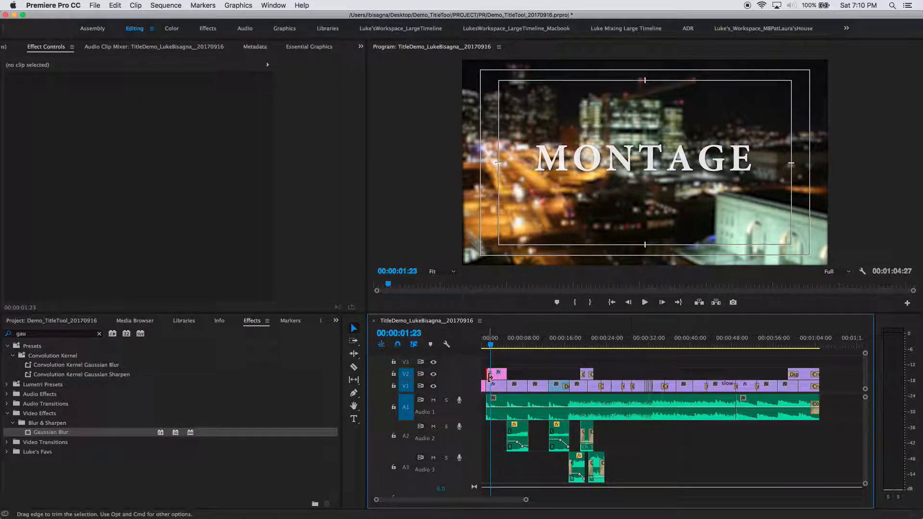
{"action": "double_click", "coordinate": [489, 374]}
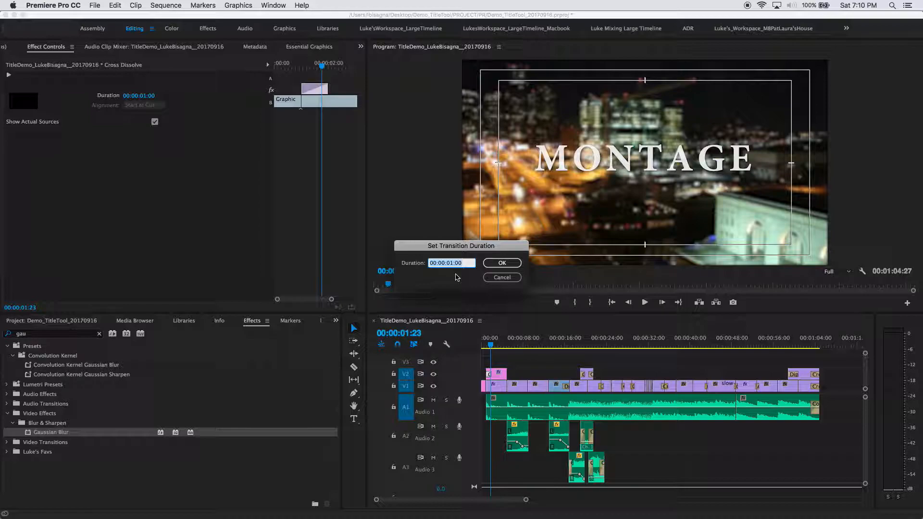
{"action": "type", "text": "15"}
{"action": "key", "text": "Return"}
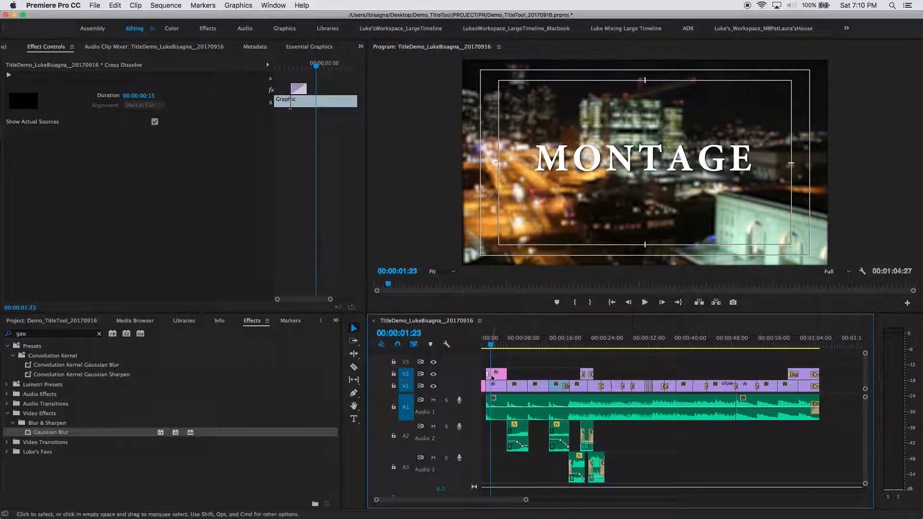
Add a Cross Dissolve at the end of the MONTAGE title with a duration of 00:00:01:15.
{"action": "right_click", "coordinate": [506, 378]}
{"action": "left_click", "coordinate": [524, 439]}
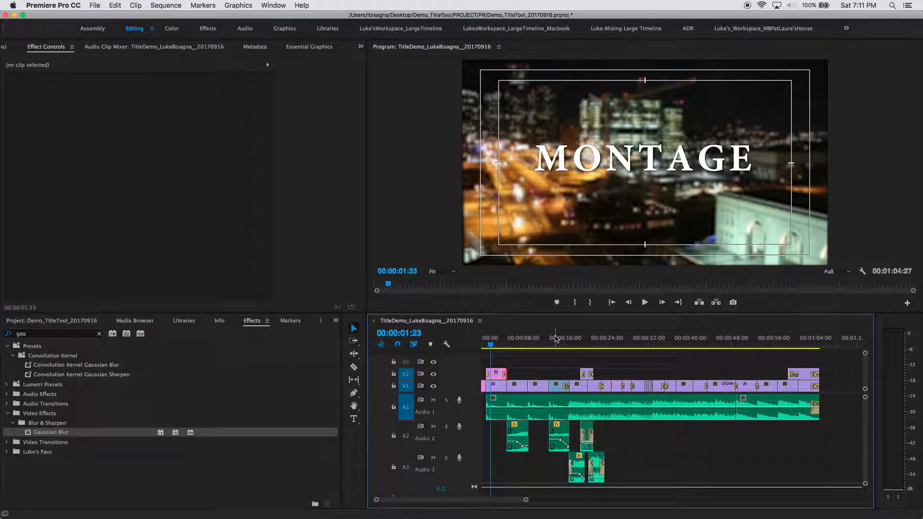
{"action": "double_click", "coordinate": [505, 375]}
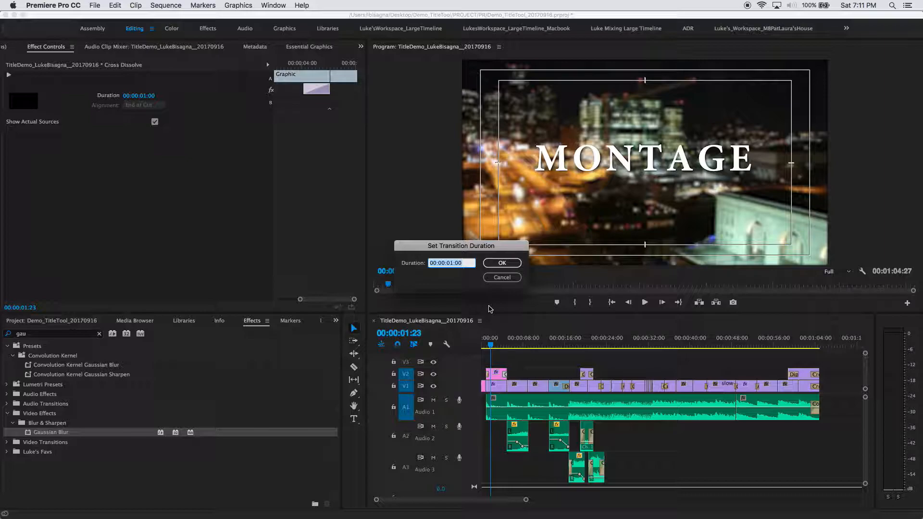
{"action": "type", "text": "115"}
{"action": "key", "text": "Return"}
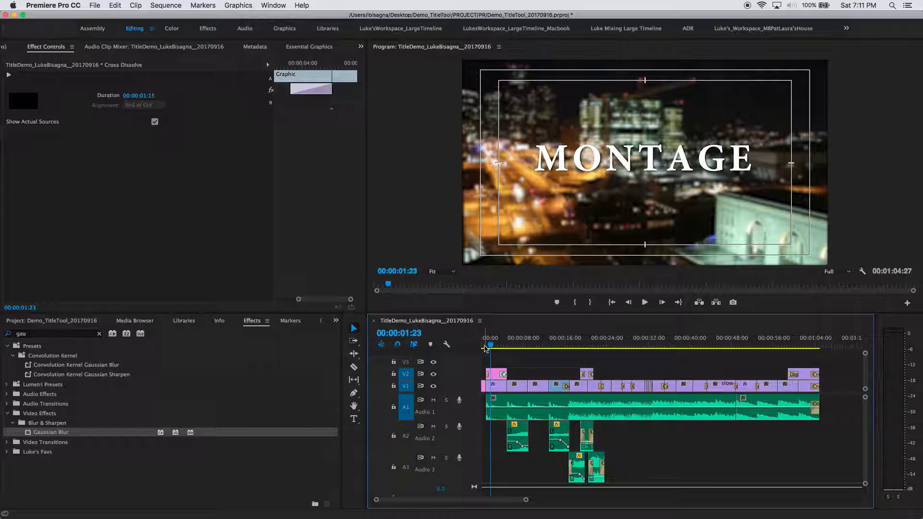
Play back the title from its start to check the dissolves, and return to 00:00:02:15.
{"action": "left_click", "coordinate": [487, 347]}
{"action": "key", "text": "space"}
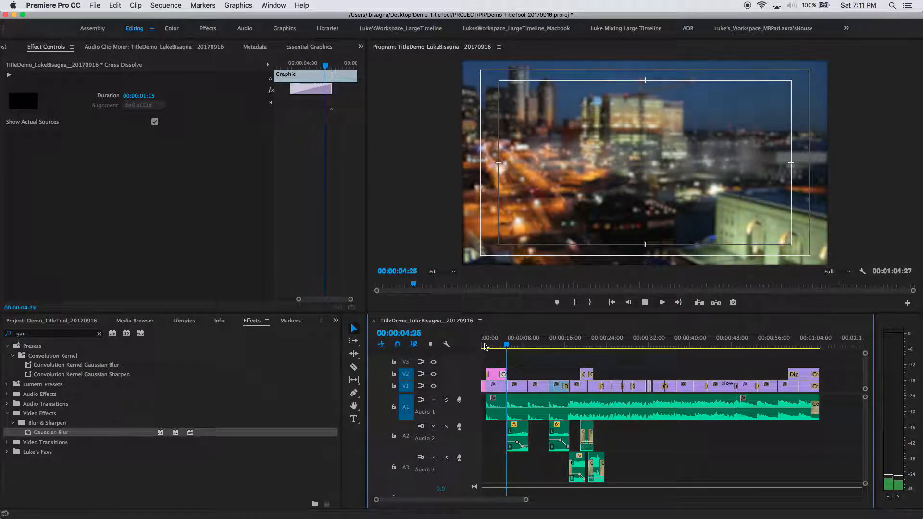
{"action": "key", "text": "space"}
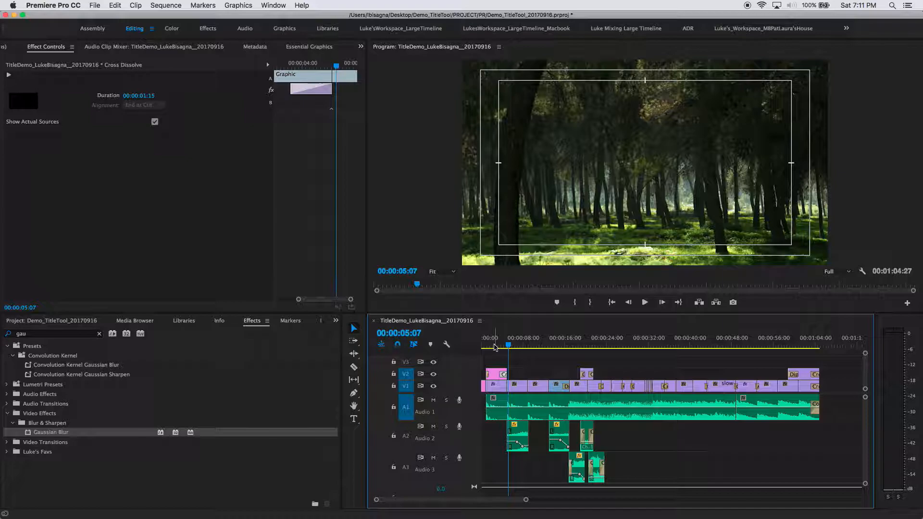
{"action": "left_click", "coordinate": [496, 346]}
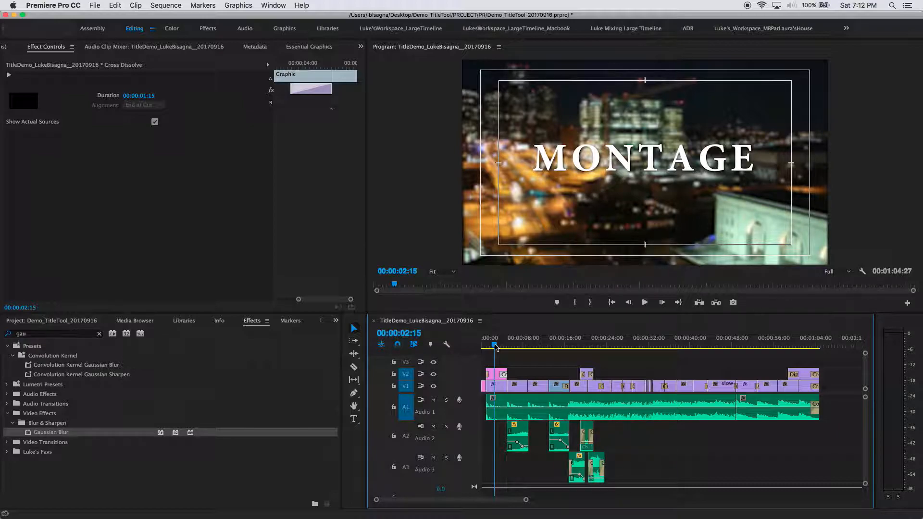
Duplicate the MONTAGE title on V2 over the forest shot and move the playhead to the copy at 00:00:06:08.
{"action": "left_click", "coordinate": [497, 375]}
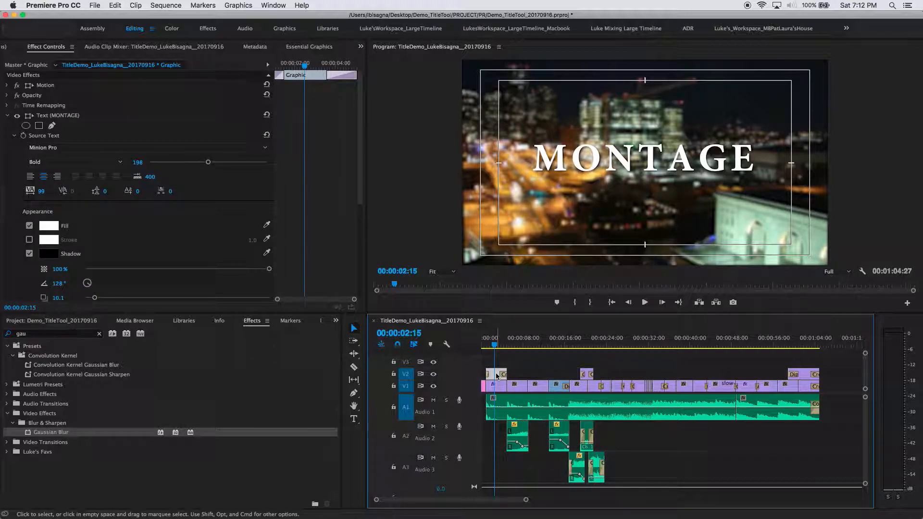
{"action": "left_click", "coordinate": [497, 375]}
{"action": "left_click_drag", "start_coordinate": [496, 375], "coordinate": [517, 377]}
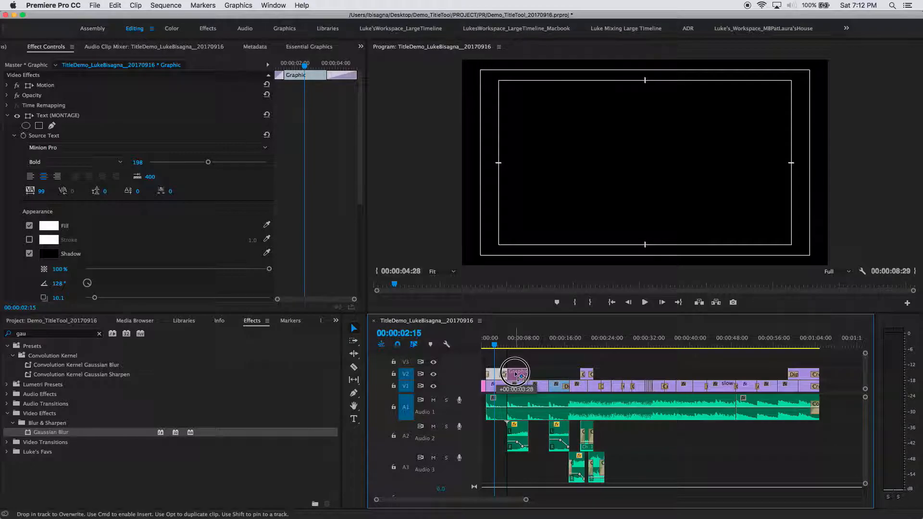
{"action": "left_click_drag", "start_coordinate": [516, 375], "coordinate": [516, 375]}
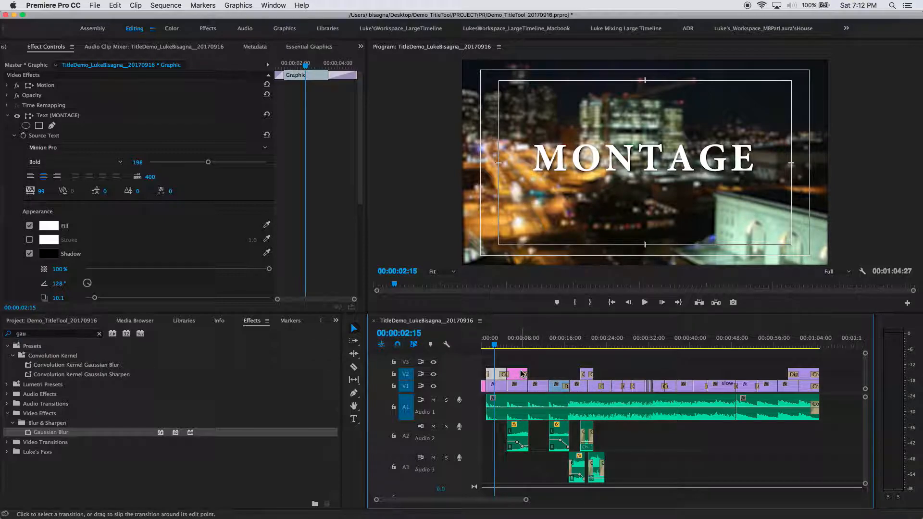
{"action": "left_click_drag", "start_coordinate": [495, 345], "coordinate": [515, 350]}
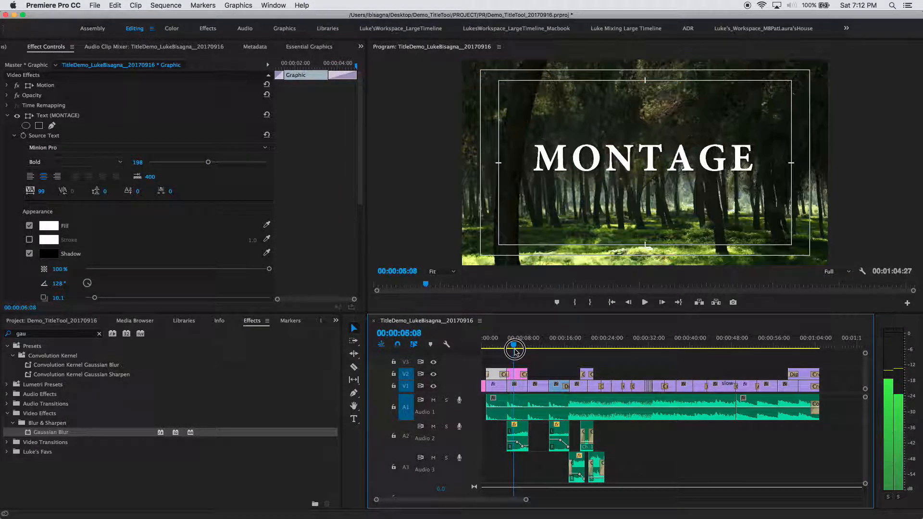
{"action": "key", "text": "="}
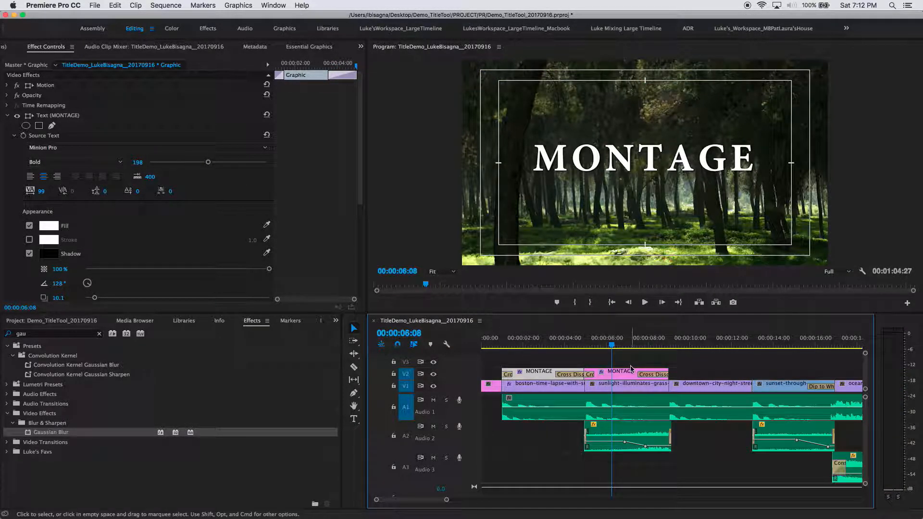
Align the copied title's start with the forest shot's first frame and extend the first title's end to that cut.
{"action": "left_click", "coordinate": [580, 344]}
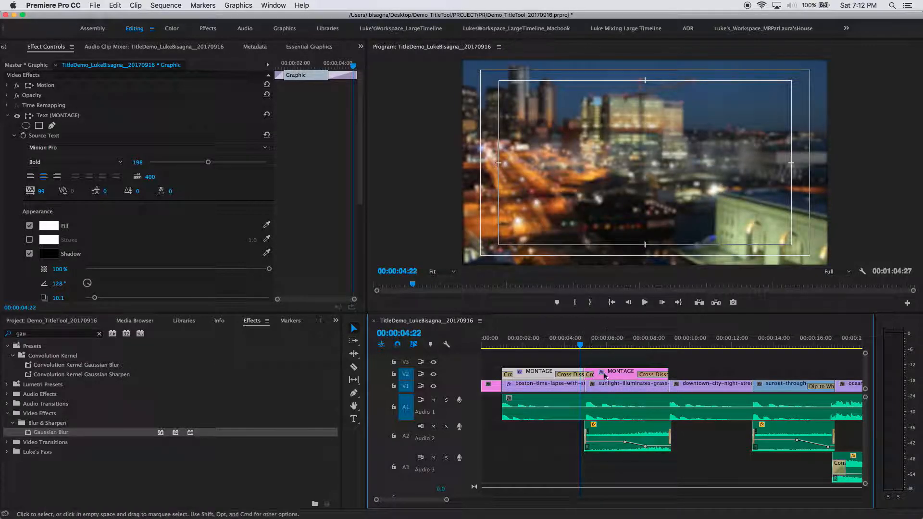
{"action": "left_click_drag", "start_coordinate": [615, 375], "coordinate": [617, 375]}
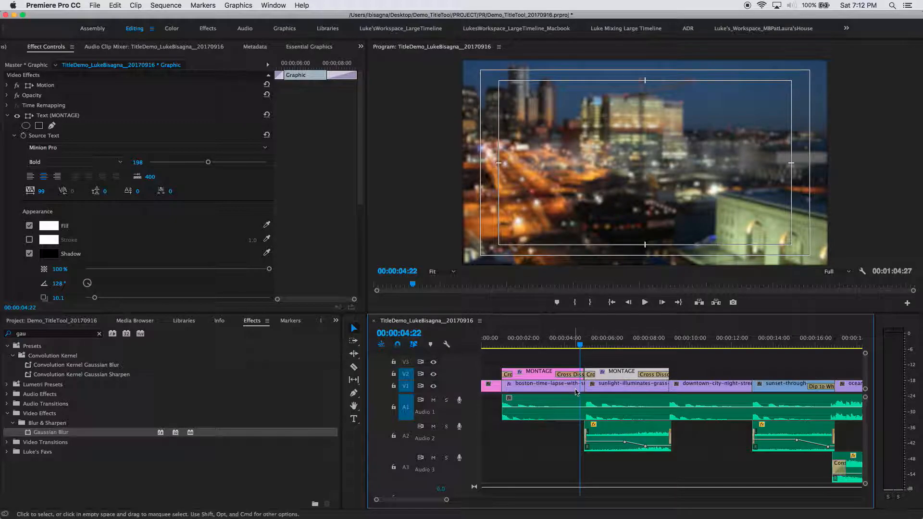
{"action": "left_click", "coordinate": [584, 344]}
{"action": "key", "text": "="}
{"action": "key", "text": "="}
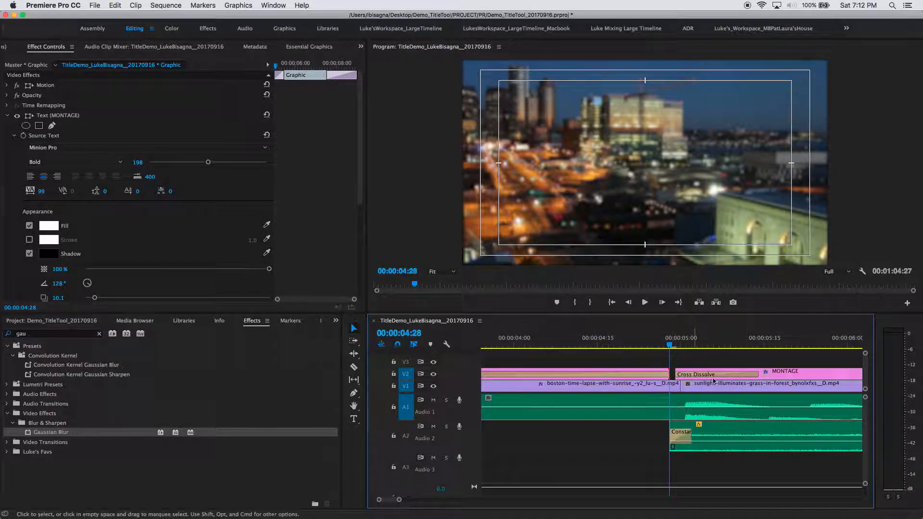
{"action": "left_click_drag", "start_coordinate": [774, 379], "coordinate": [783, 375]}
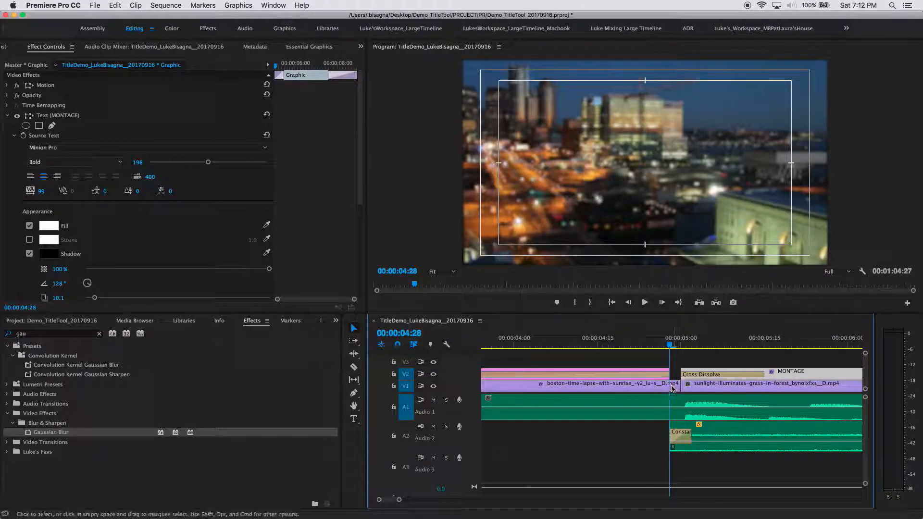
{"action": "left_click_drag", "start_coordinate": [670, 374], "coordinate": [679, 375]}
Play back the change from the first title to its copy, starting at 00:00:03:21 and stopping over the forest shot.
{"action": "left_click", "coordinate": [651, 346]}
{"action": "mouse_move", "coordinate": [632, 345]}
{"action": "left_mouse_down"}
{"action": "mouse_move", "coordinate": [680, 347]}
{"action": "mouse_move", "coordinate": [620, 356]}
{"action": "left_mouse_up"}
{"action": "key", "text": "minus"}
{"action": "key", "text": "minus"}
{"action": "key", "text": "minus"}
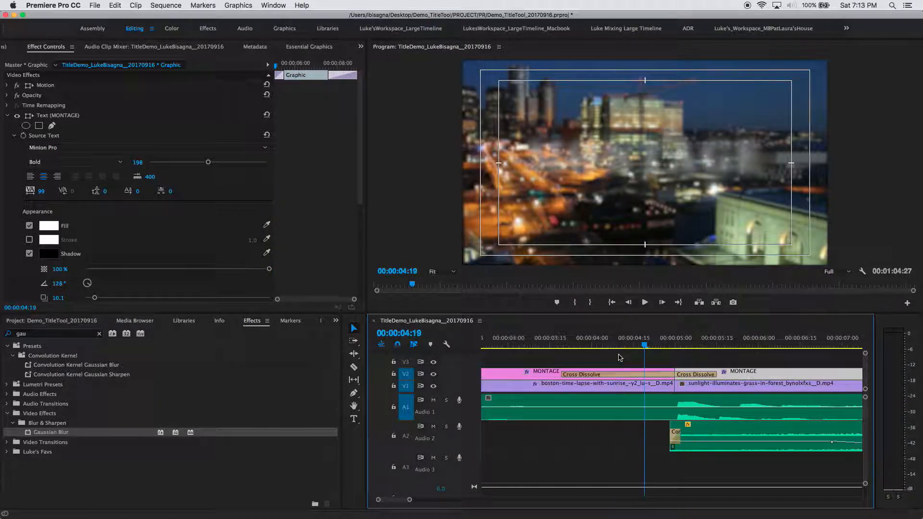
{"action": "left_click", "coordinate": [559, 345]}
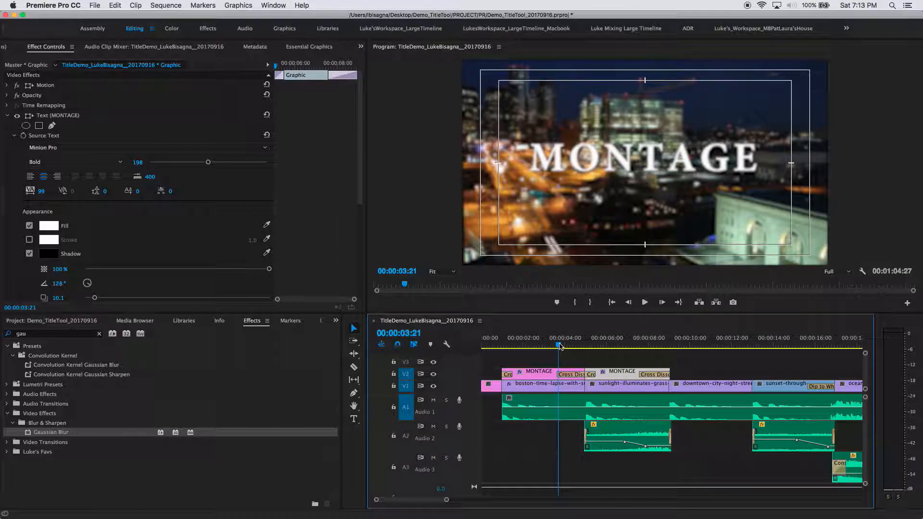
{"action": "key", "text": "space"}
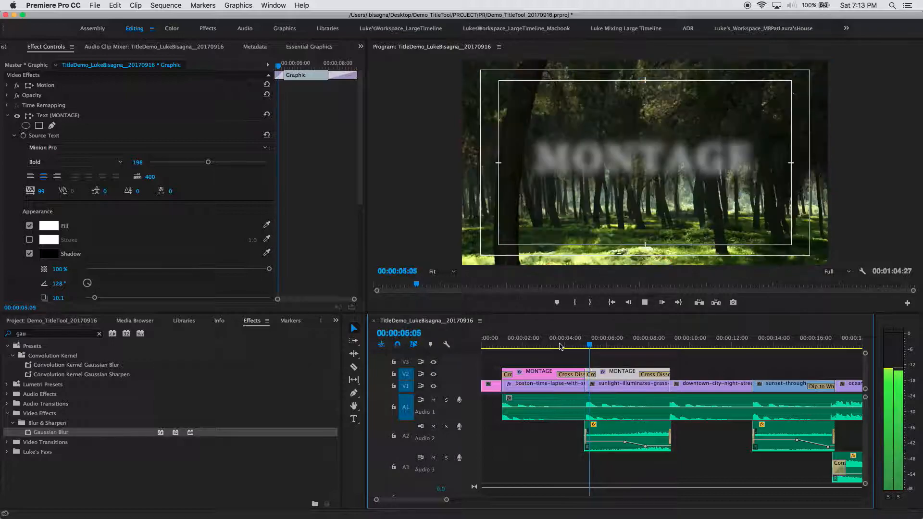
{"action": "key", "text": "space"}
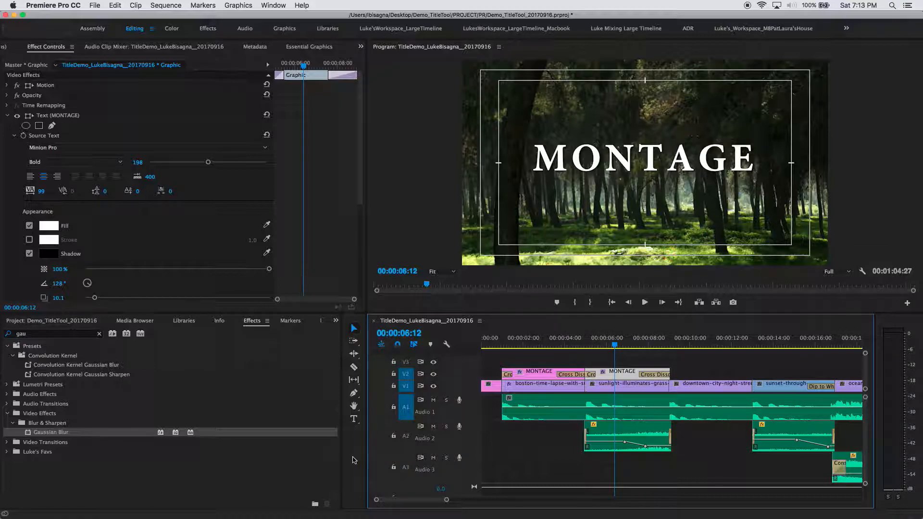
Replace the MONTAGE text over the forest shot with "A Film by" and the filmmaker's full name in capitals on a second line.
{"action": "left_click", "coordinate": [354, 419]}
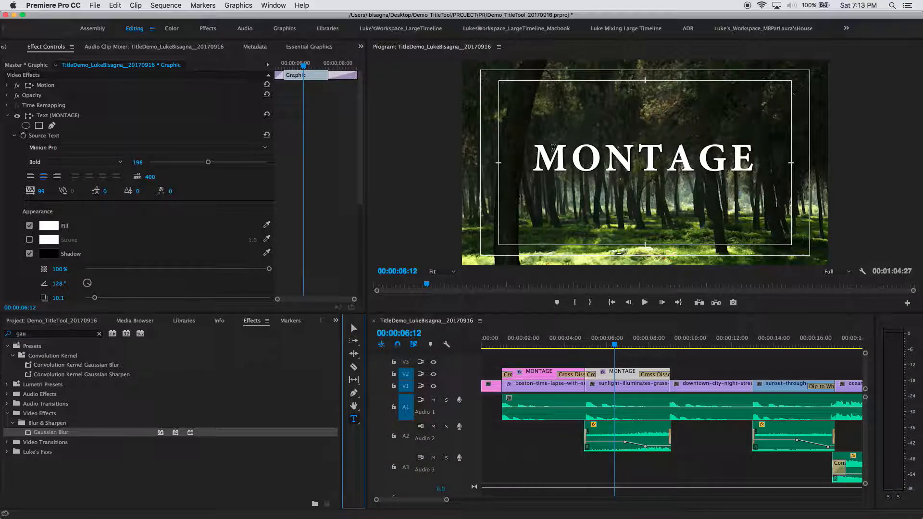
{"action": "left_click", "coordinate": [539, 158]}
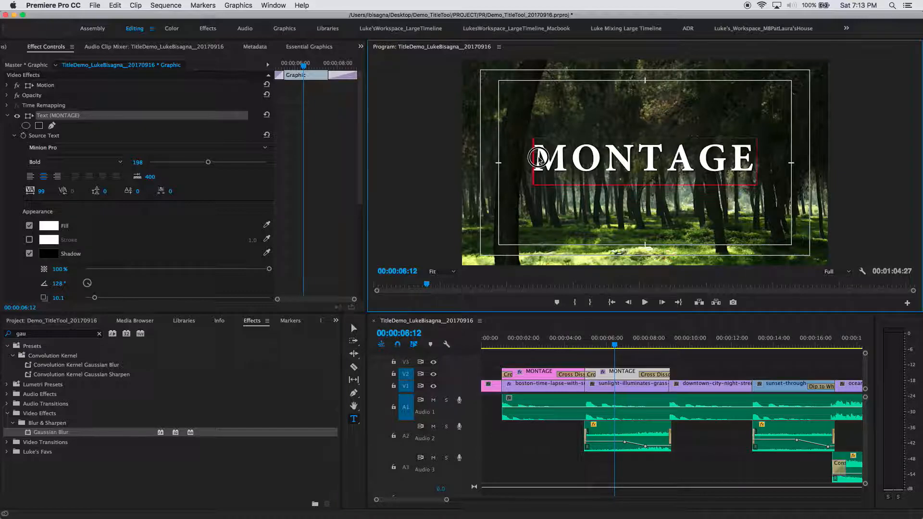
{"action": "left_click_drag", "start_coordinate": [539, 158], "coordinate": [756, 162]}
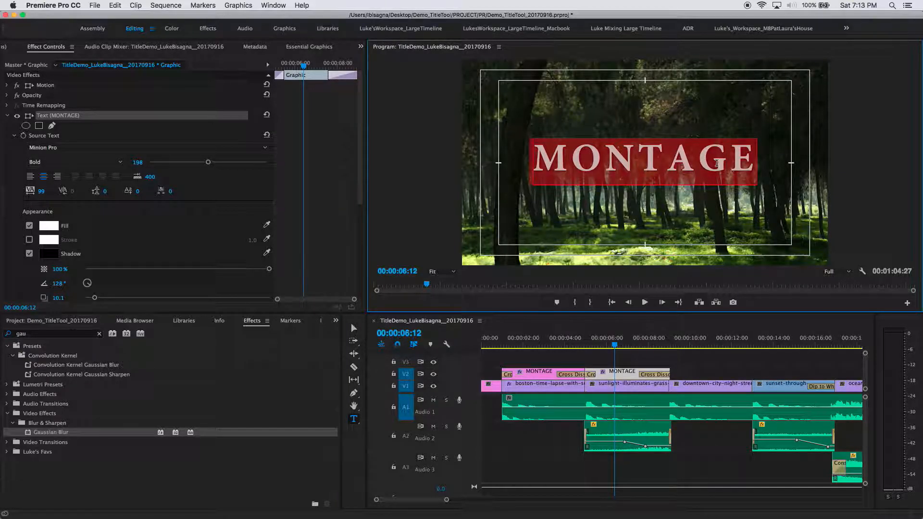
{"action": "type", "text": "A Film"}
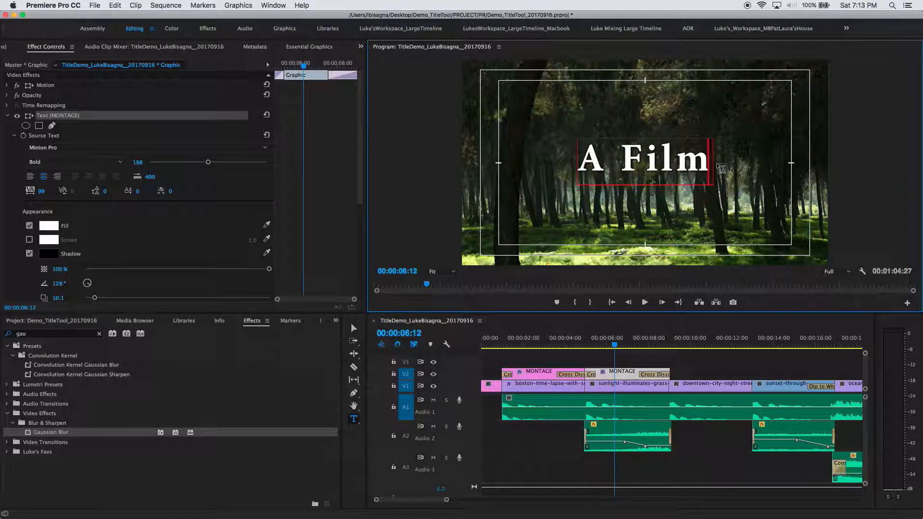
{"action": "type", "text": " by"}
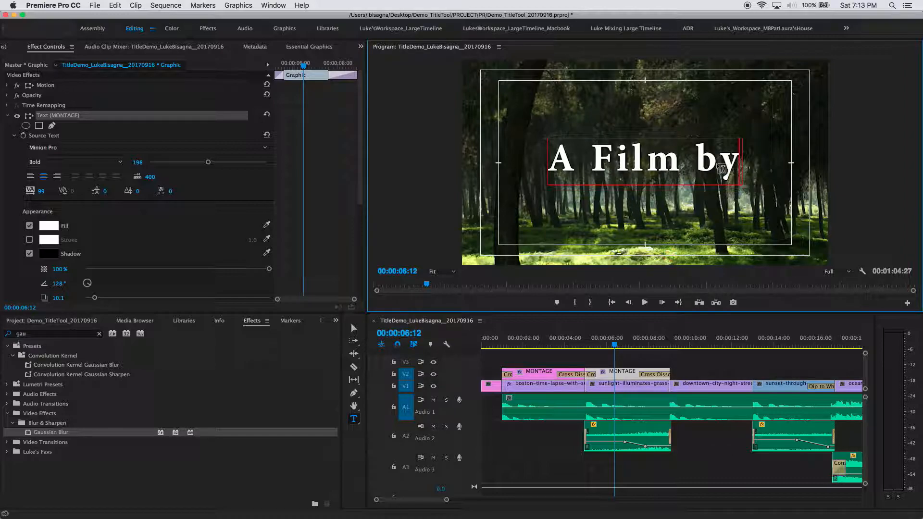
{"action": "key", "text": "Return"}
{"action": "type", "text": "LUKE BI"}
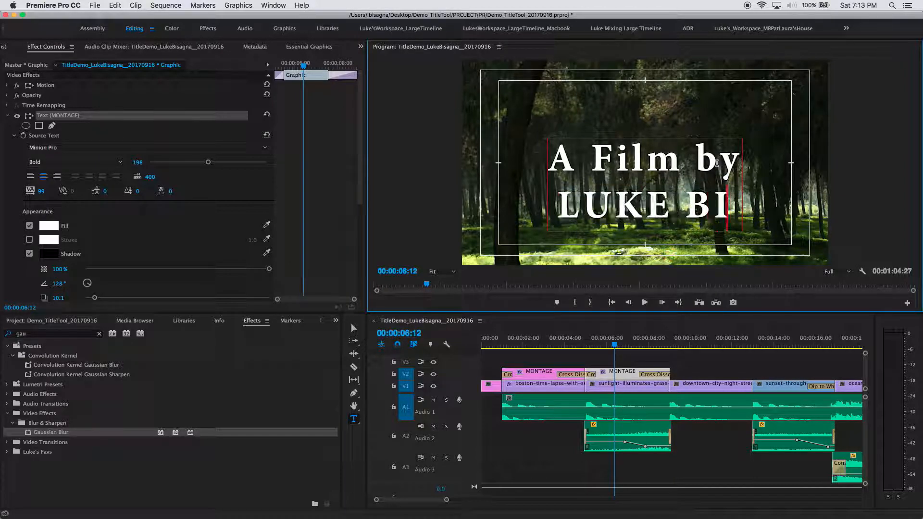
{"action": "type", "text": "SAGNA"}
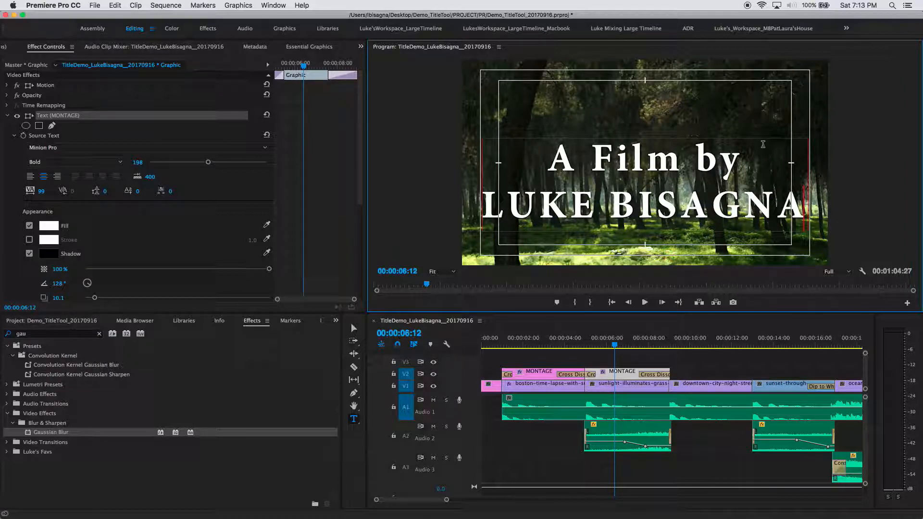
{"action": "left_click", "coordinate": [616, 342]}
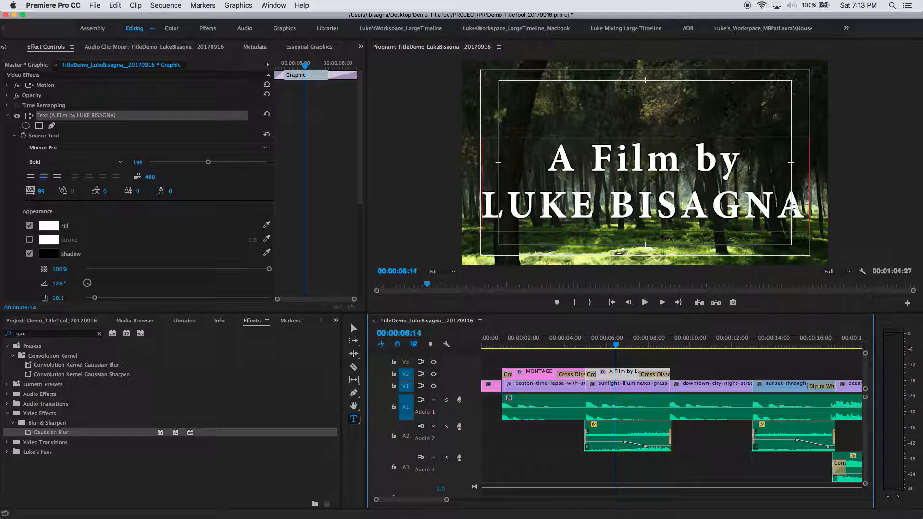
Reduce the two-line credit's font size to 155 so it fits inside the title-safe area at both the start and end of its scaling.
{"action": "mouse_move", "coordinate": [617, 345]}
{"action": "left_mouse_down"}
{"action": "mouse_move", "coordinate": [653, 345]}
{"action": "mouse_move", "coordinate": [609, 345]}
{"action": "left_mouse_up"}
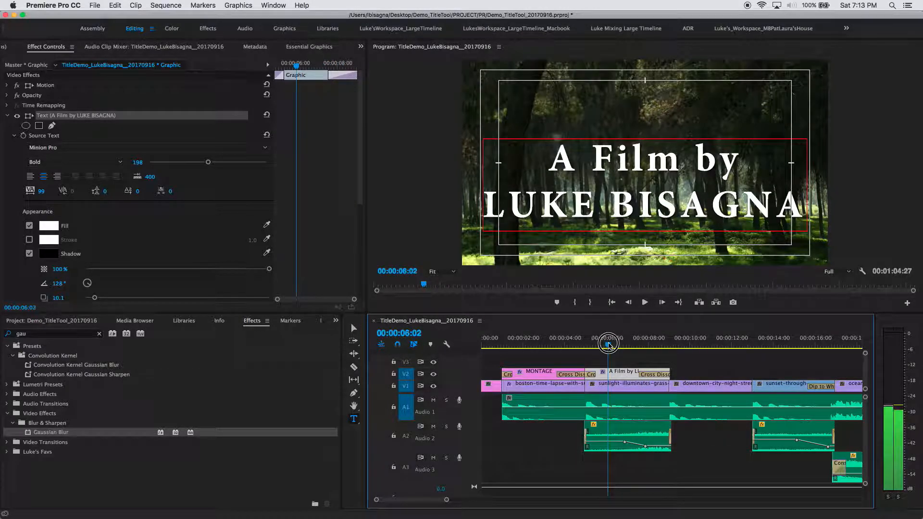
{"action": "left_click", "coordinate": [300, 48]}
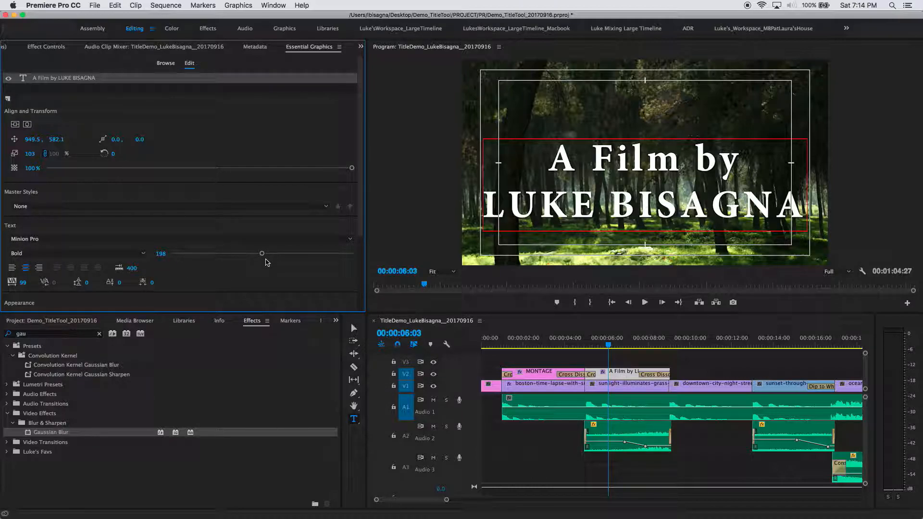
{"action": "left_click_drag", "start_coordinate": [262, 256], "coordinate": [250, 255]}
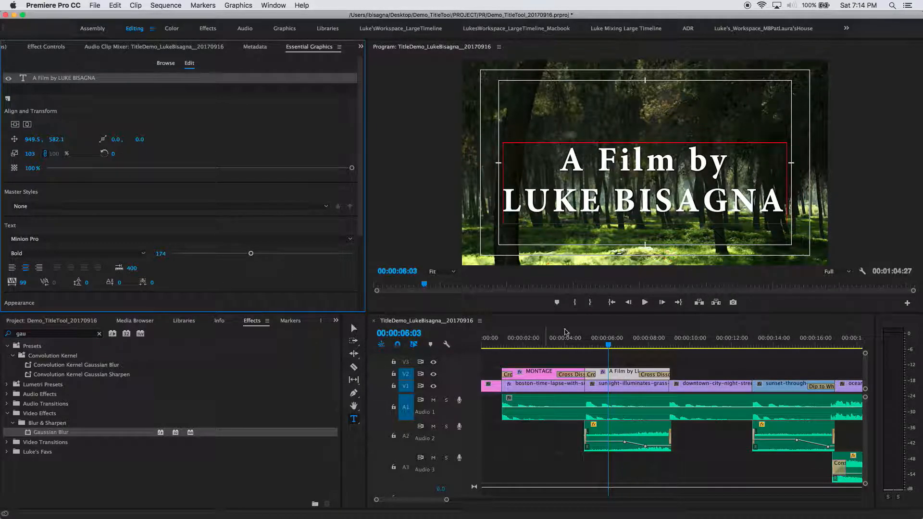
{"action": "left_click", "coordinate": [661, 343]}
{"action": "left_click_drag", "start_coordinate": [662, 343], "coordinate": [662, 344]}
{"action": "left_click_drag", "start_coordinate": [249, 254], "coordinate": [241, 259]}
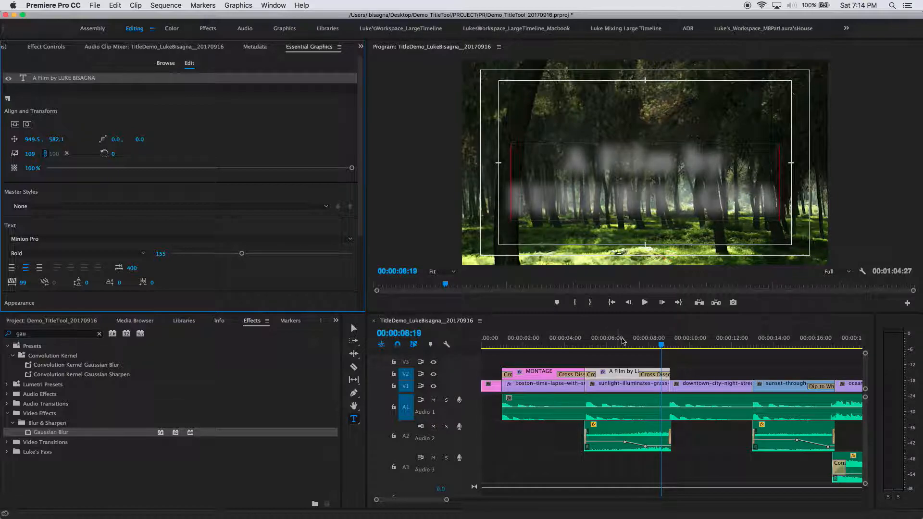
Play back the change from MONTAGE to the resized credit, starting at 00:00:03:04 and stopping at 00:00:07:12.
{"action": "left_click", "coordinate": [595, 337]}
{"action": "left_click", "coordinate": [546, 338]}
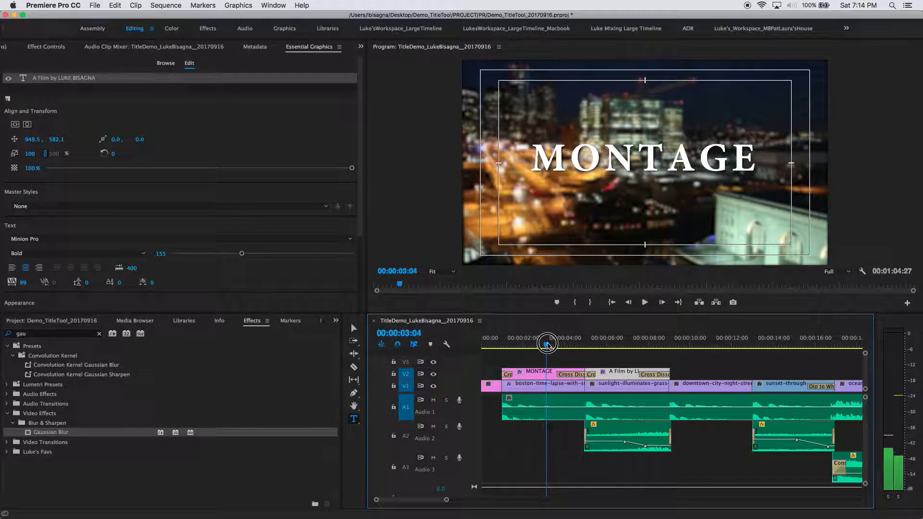
{"action": "key", "text": "space"}
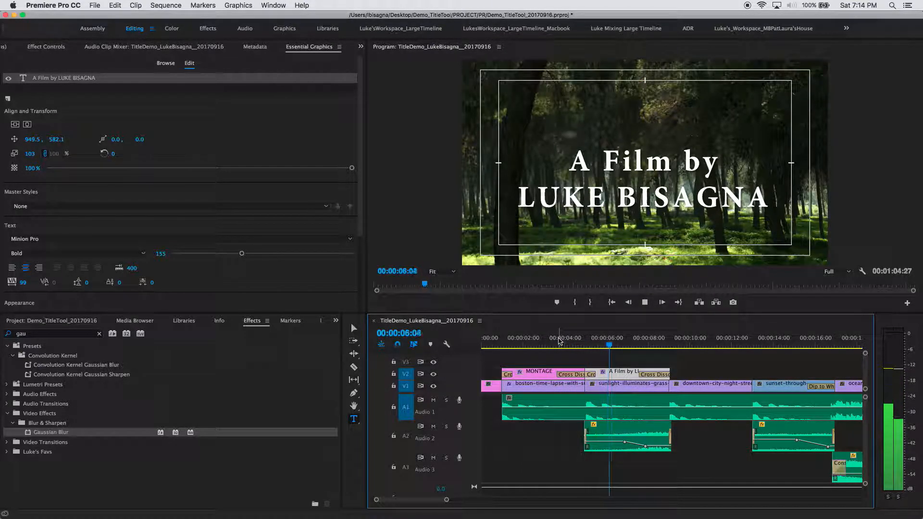
{"action": "key", "text": "space"}
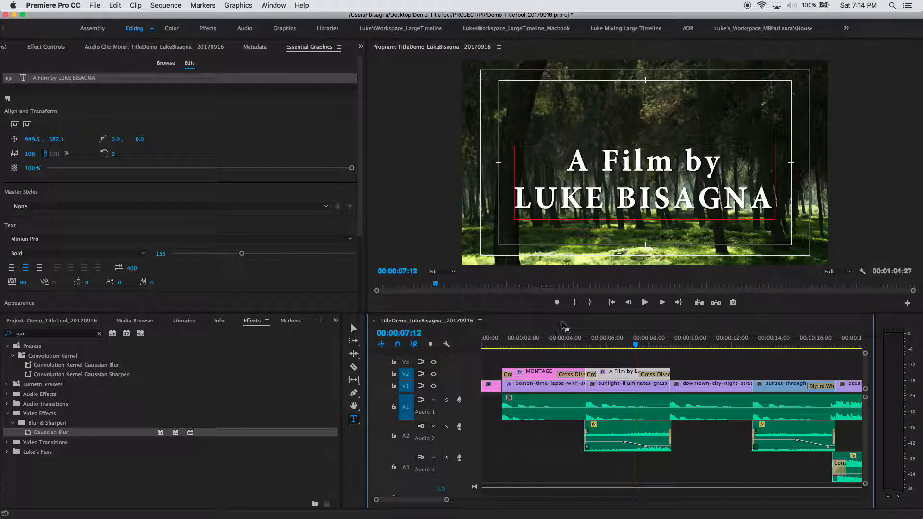
Move the "A Film by" credit straight up to a vertical position of about 496.2, keeping its horizontal position.
{"action": "left_click", "coordinate": [354, 328]}
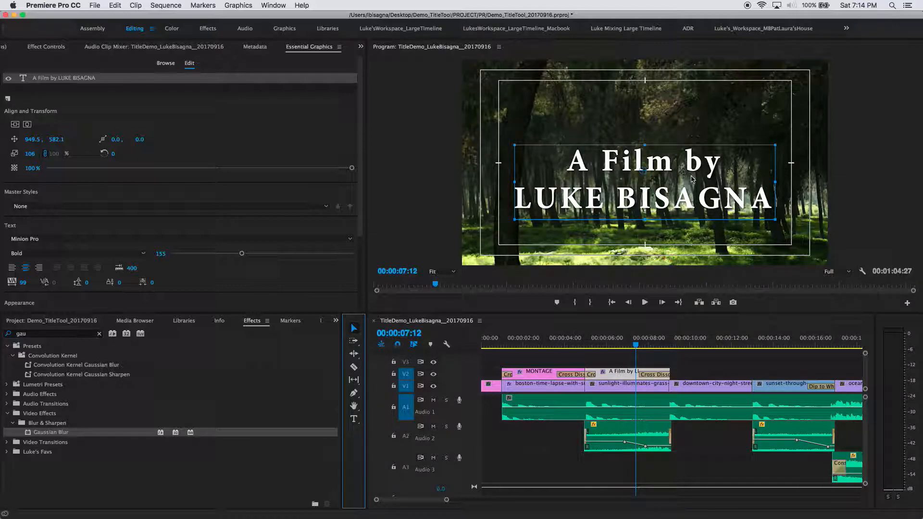
{"action": "left_click", "coordinate": [667, 167]}
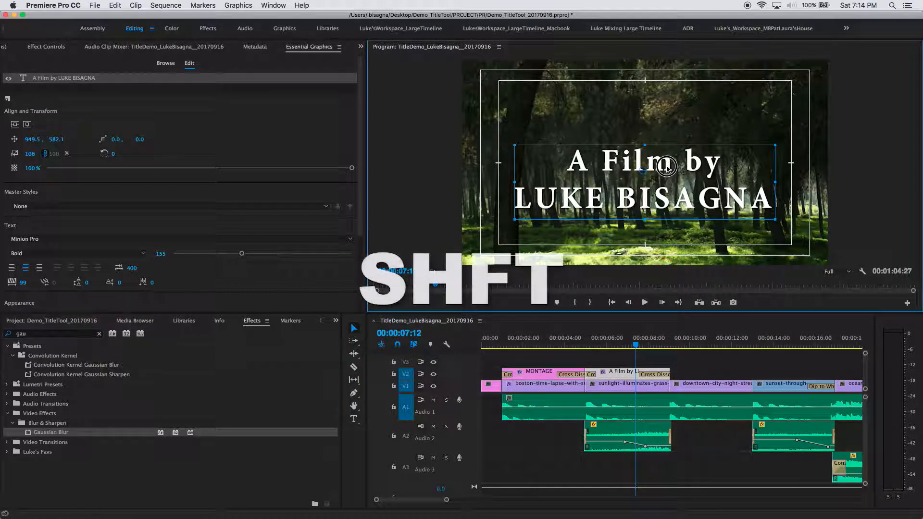
{"action": "left_click_drag", "start_coordinate": [667, 167], "coordinate": [667, 150]}
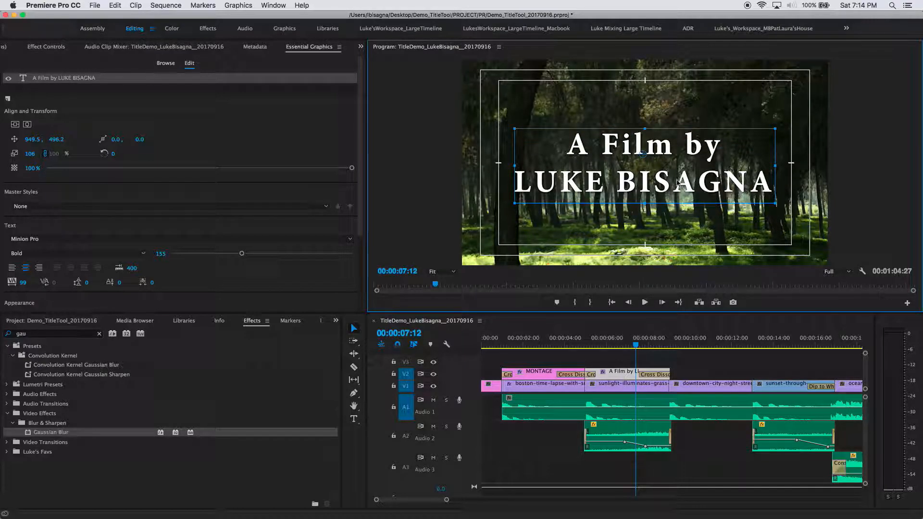
Play back the repositioned "A Film by" credit from late in the MONTAGE title and stop over the forest shot.
{"action": "left_click", "coordinate": [557, 346]}
{"action": "key", "text": "space"}
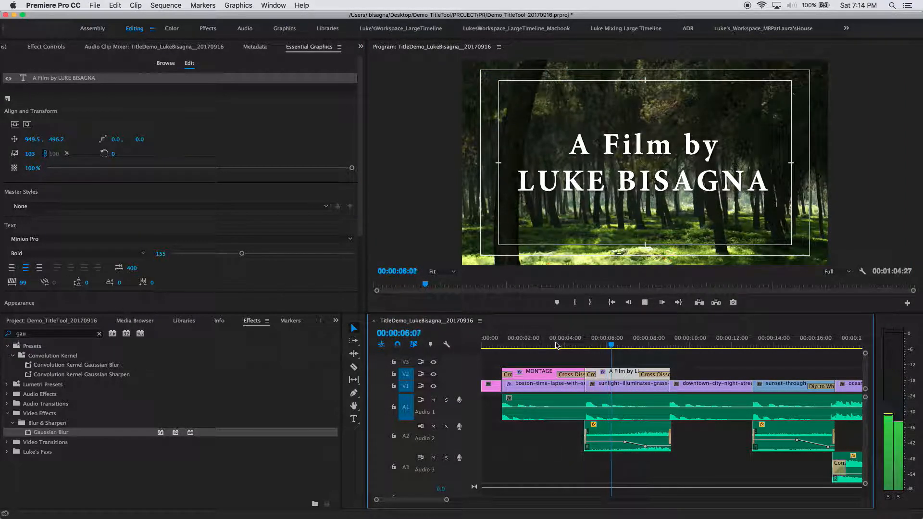
{"action": "key", "text": "space"}
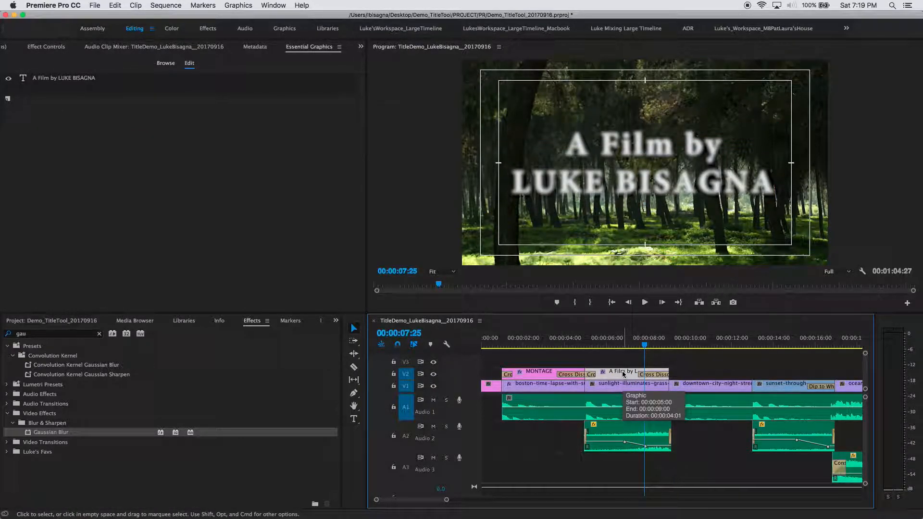
Duplicate the "A Film by" title on V2 over the downtown city street shot and trim its end to that shot's last frame.
{"action": "left_click", "coordinate": [623, 371]}
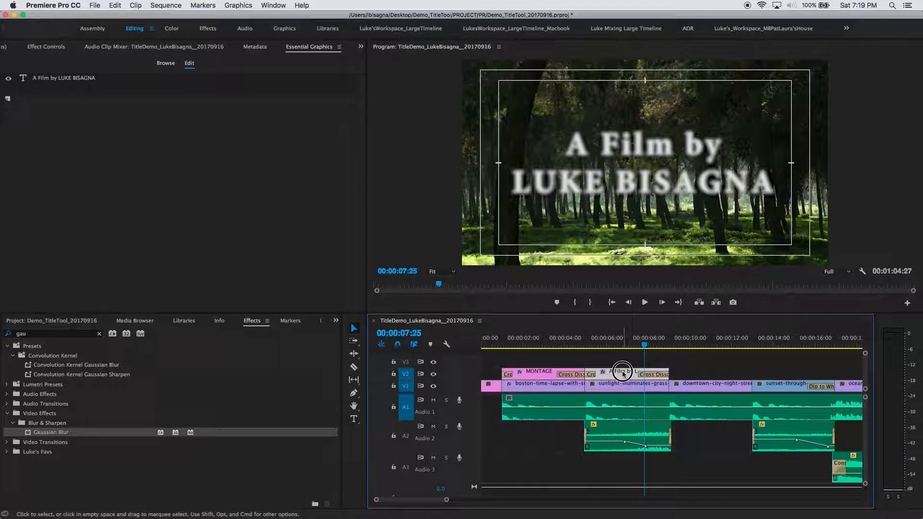
{"action": "left_click_drag", "start_coordinate": [622, 372], "coordinate": [707, 379]}
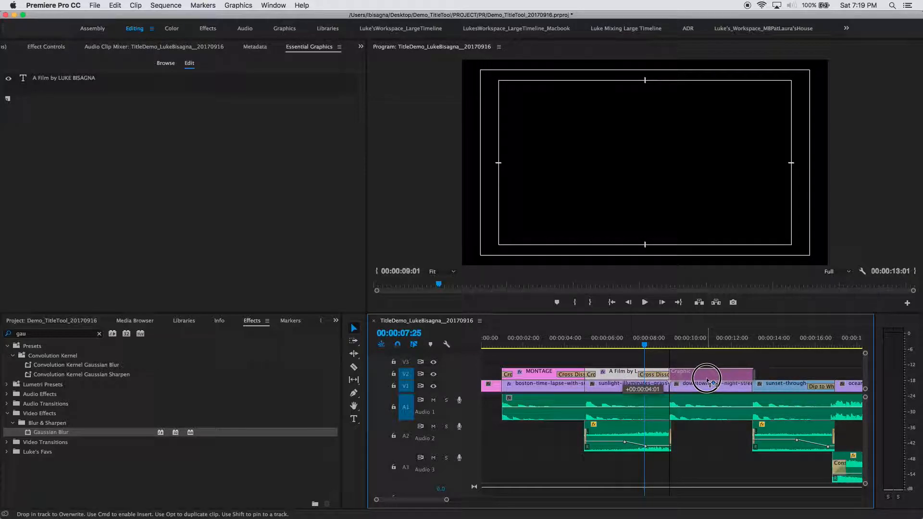
{"action": "left_click_drag", "start_coordinate": [707, 380], "coordinate": [706, 377]}
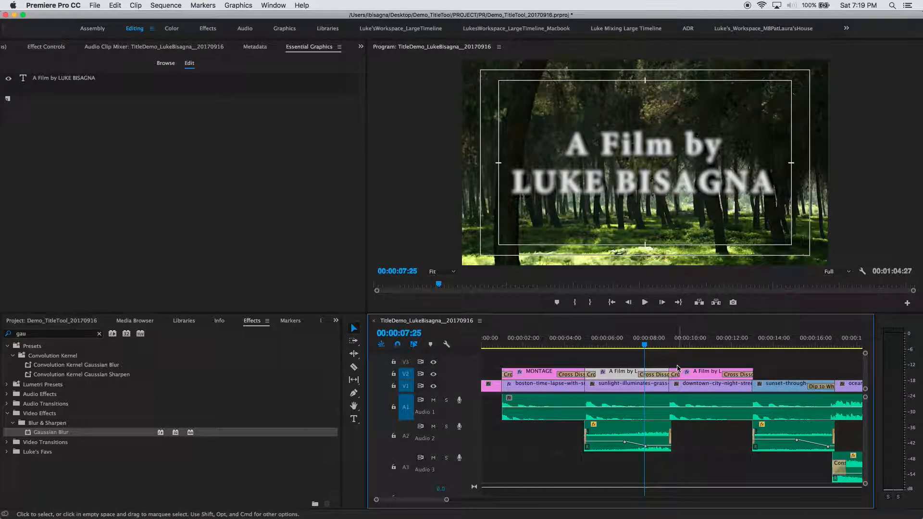
{"action": "left_click_drag", "start_coordinate": [753, 374], "coordinate": [753, 374]}
Replace the copied title's text at 00:00:10:14 with "An LB MEDIA" and "Production" on a second line.
{"action": "left_click", "coordinate": [705, 374]}
{"action": "left_click", "coordinate": [700, 342]}
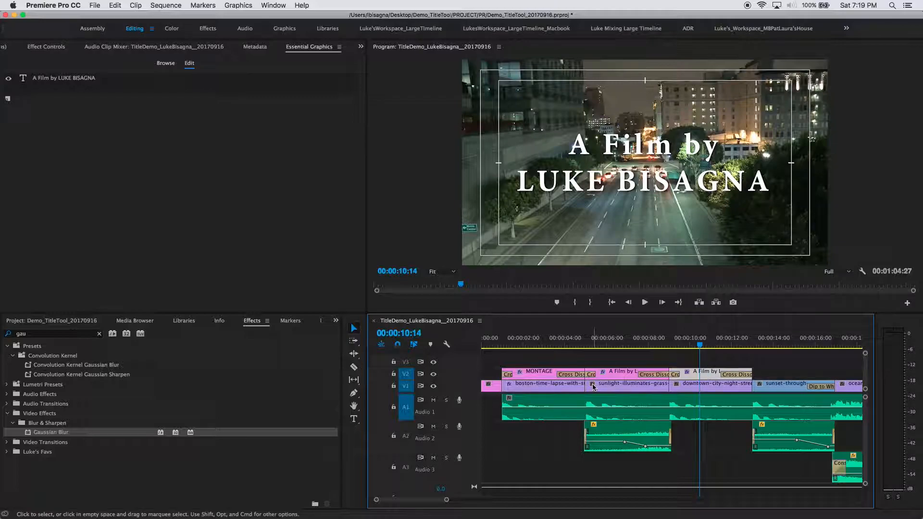
{"action": "left_click", "coordinate": [354, 420]}
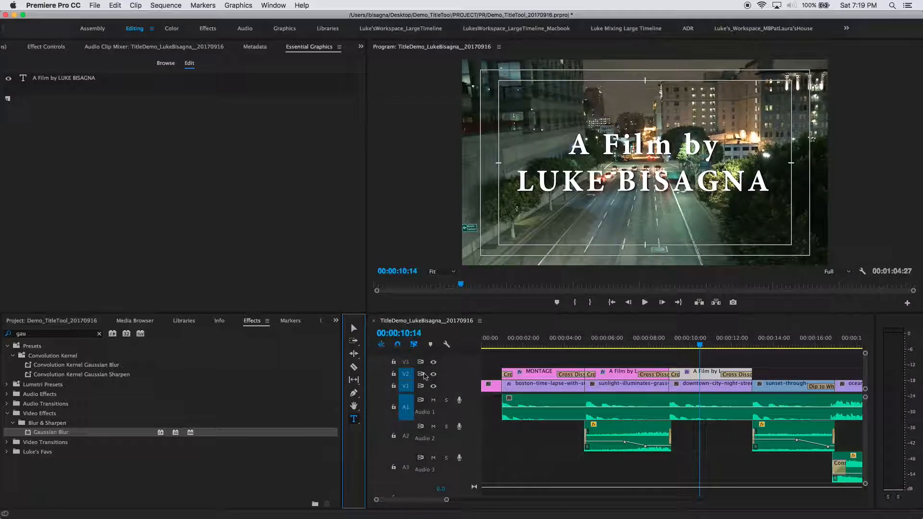
{"action": "left_click", "coordinate": [575, 145]}
{"action": "left_click_drag", "start_coordinate": [569, 143], "coordinate": [775, 179]}
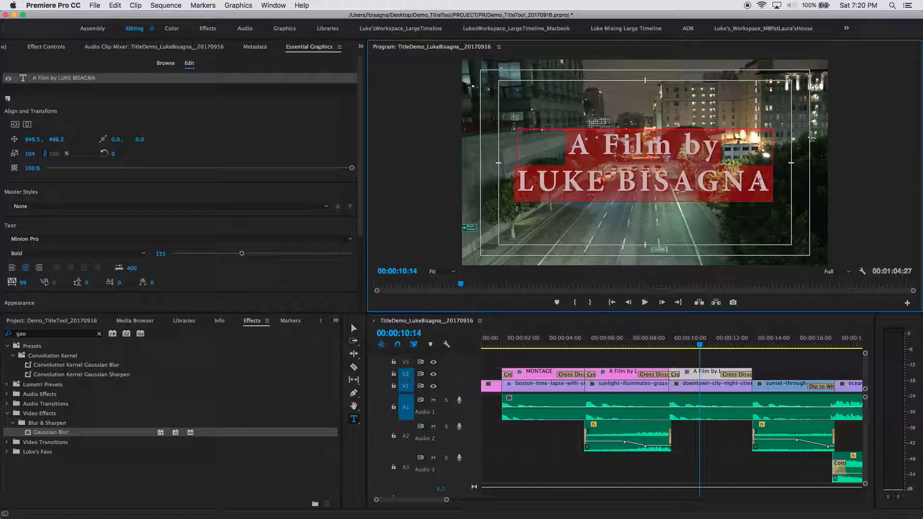
{"action": "type", "text": "An L"}
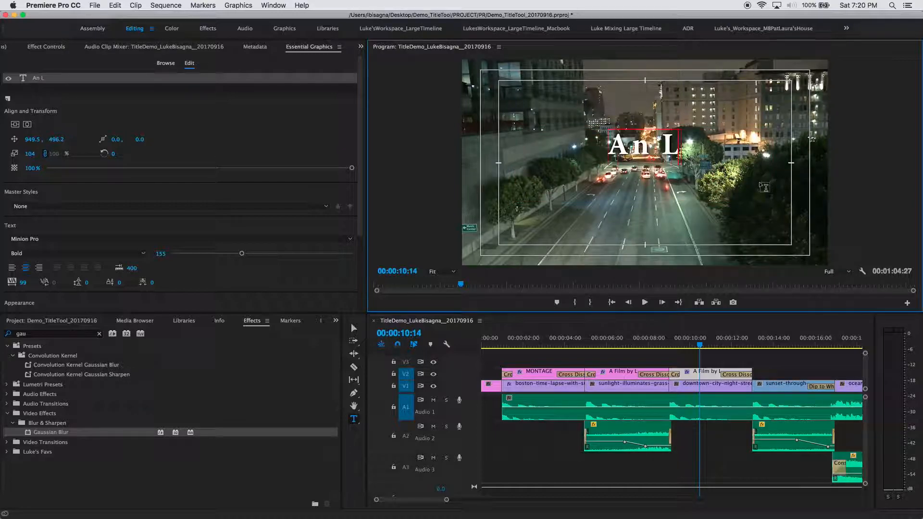
{"action": "type", "text": "B MEDIA"}
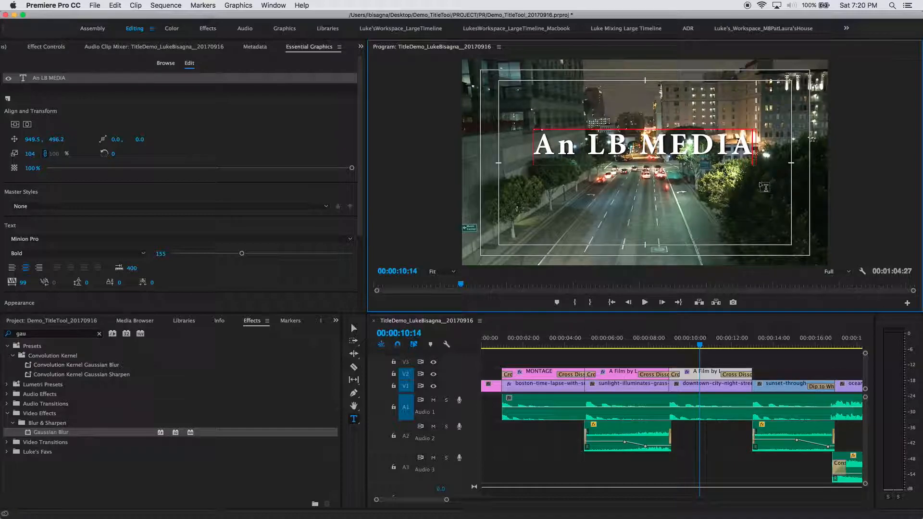
{"action": "key", "text": "Return"}
{"action": "type", "text": "Produc"}
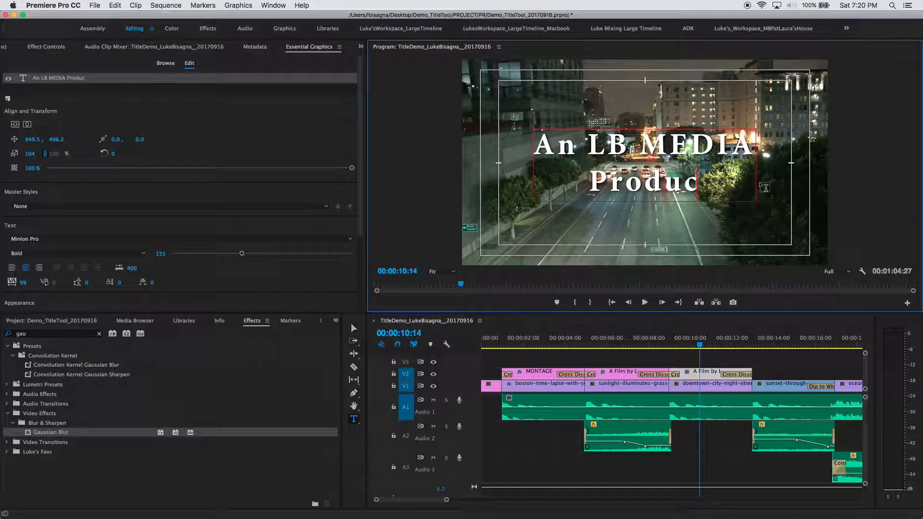
{"action": "type", "text": "tion"}
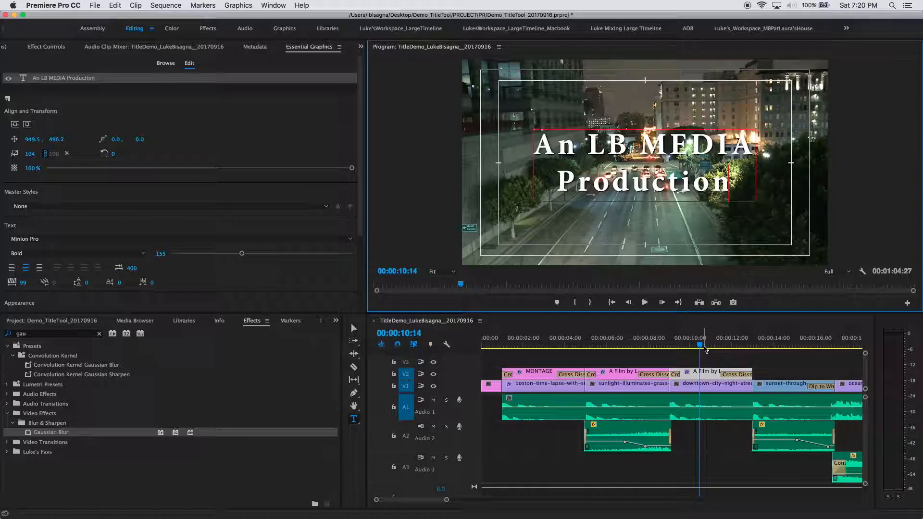
Lower the downtown street shot's opacity to 64% and move the playhead to 00:00:07:08 over the forest shot.
{"action": "left_click", "coordinate": [710, 390]}
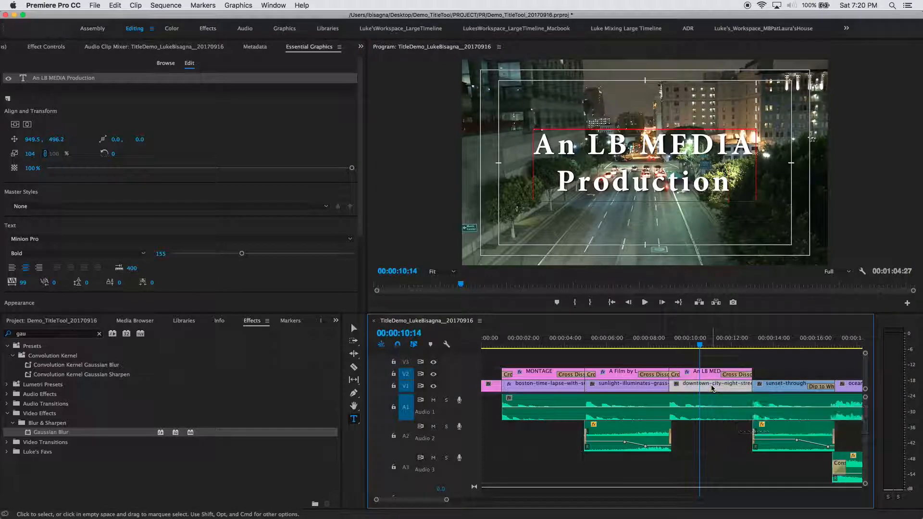
{"action": "left_click", "coordinate": [34, 50]}
{"action": "left_click", "coordinate": [7, 96]}
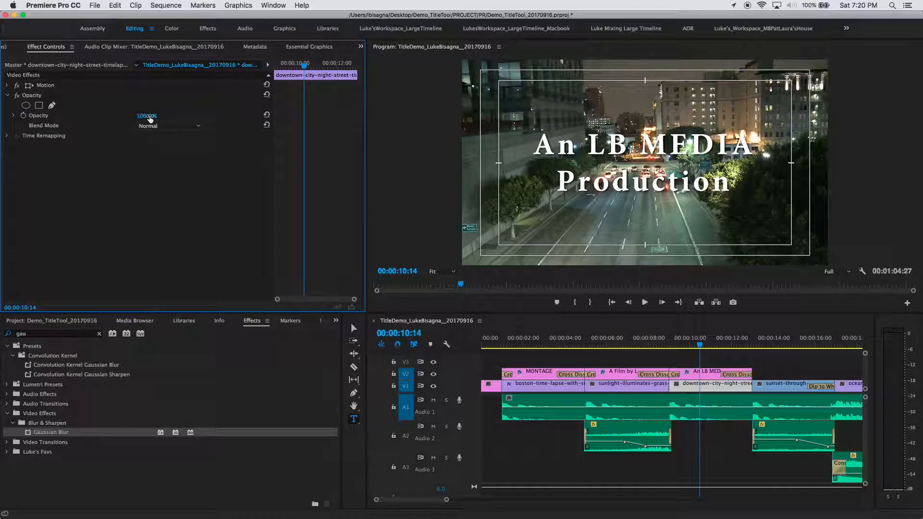
{"action": "mouse_move", "coordinate": [150, 118]}
{"action": "left_mouse_down"}
{"action": "mouse_move", "coordinate": [115, 119]}
{"action": "mouse_move", "coordinate": [141, 119]}
{"action": "mouse_move", "coordinate": [133, 119]}
{"action": "left_mouse_up"}
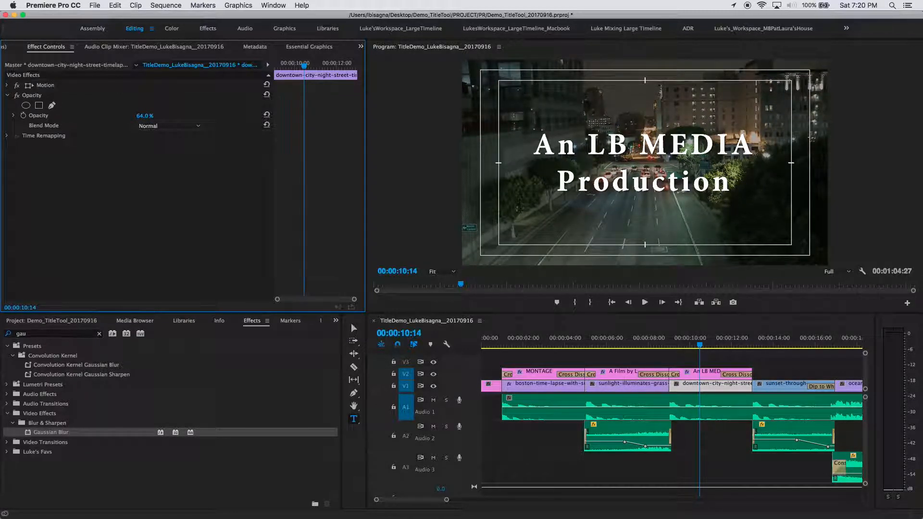
{"action": "left_click_drag", "start_coordinate": [132, 119], "coordinate": [132, 119]}
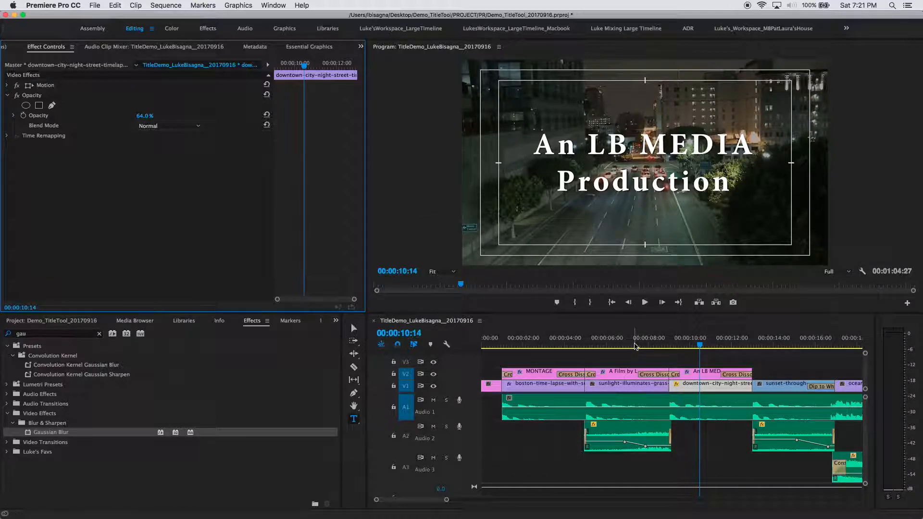
{"action": "left_click", "coordinate": [635, 347]}
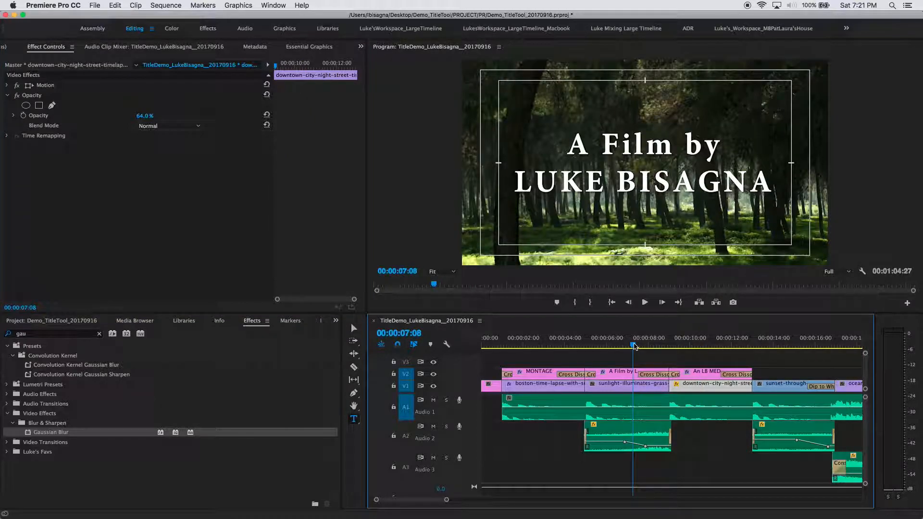
Play back the titles from the forest shot through the "An LB MEDIA Production" credit and stop near its end.
{"action": "key", "text": "space"}
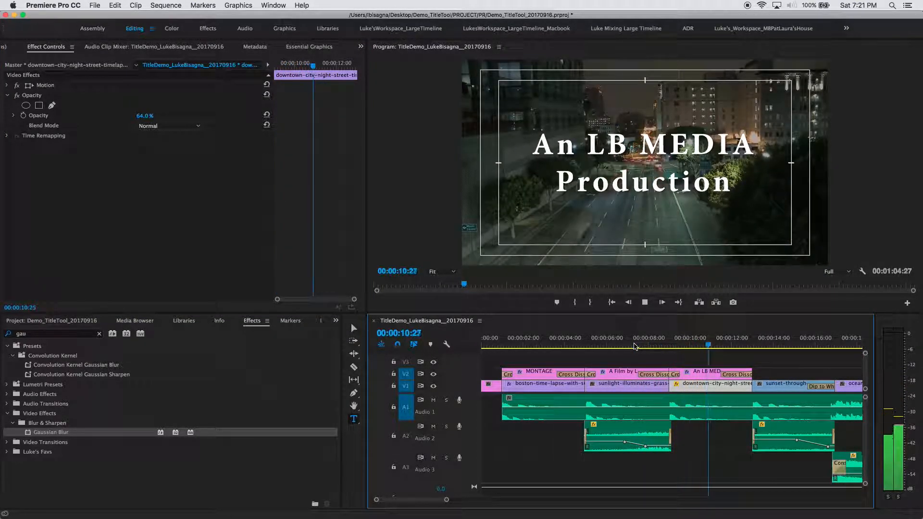
{"action": "key", "text": "space"}
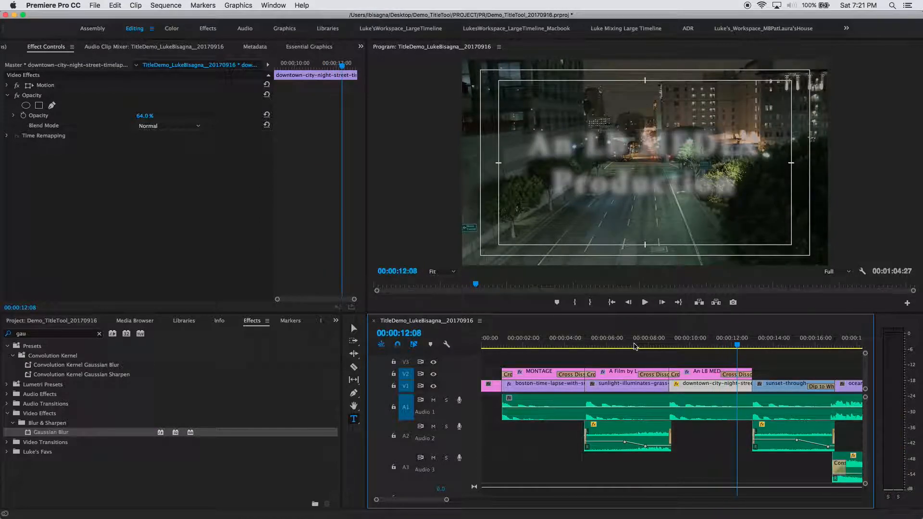
Duplicate the "An LB MEDIA Production" title on V2 over the sunset shot that follows the downtown street.
{"action": "left_click", "coordinate": [703, 375]}
{"action": "left_click", "coordinate": [703, 378]}
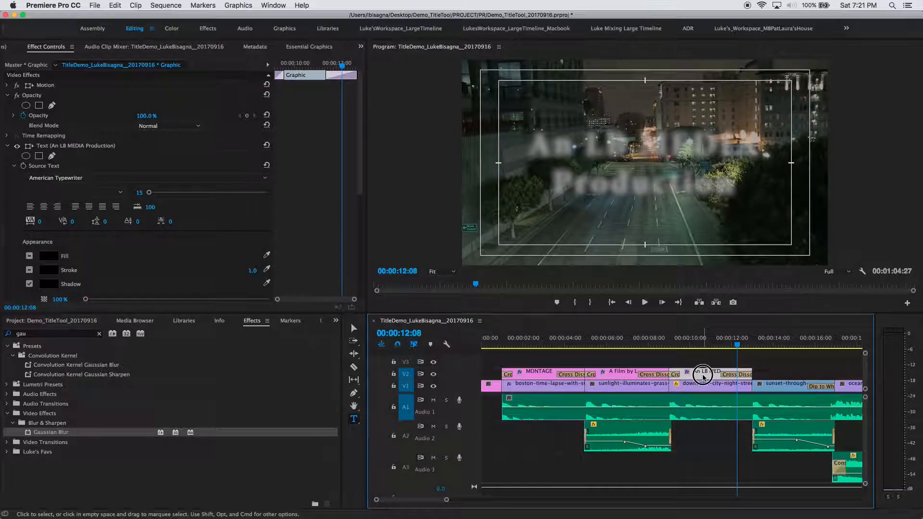
{"action": "left_click_drag", "start_coordinate": [703, 378], "coordinate": [782, 371]}
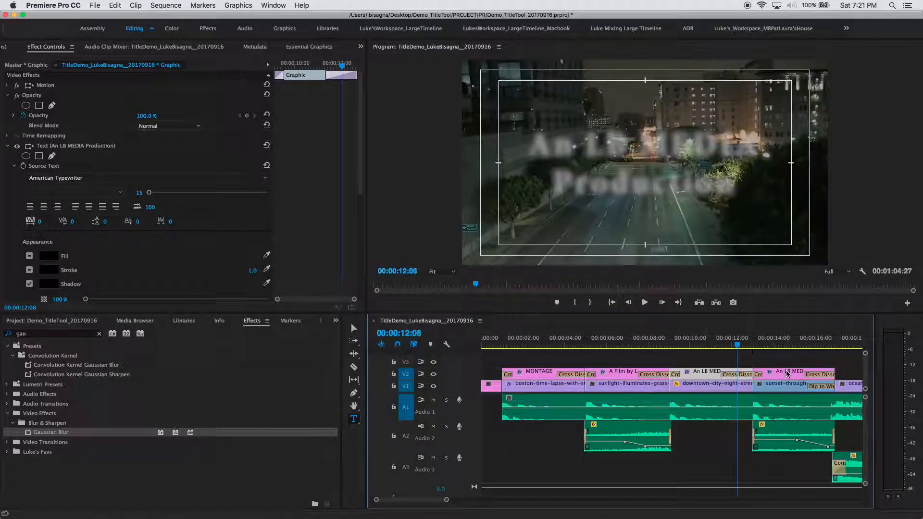
Replace the copied title's text at 00:00:14:20 with "Sound Design by" and the filmmaker's full name in capitals on a second line.
{"action": "left_click", "coordinate": [787, 345]}
{"action": "left_click", "coordinate": [786, 379]}
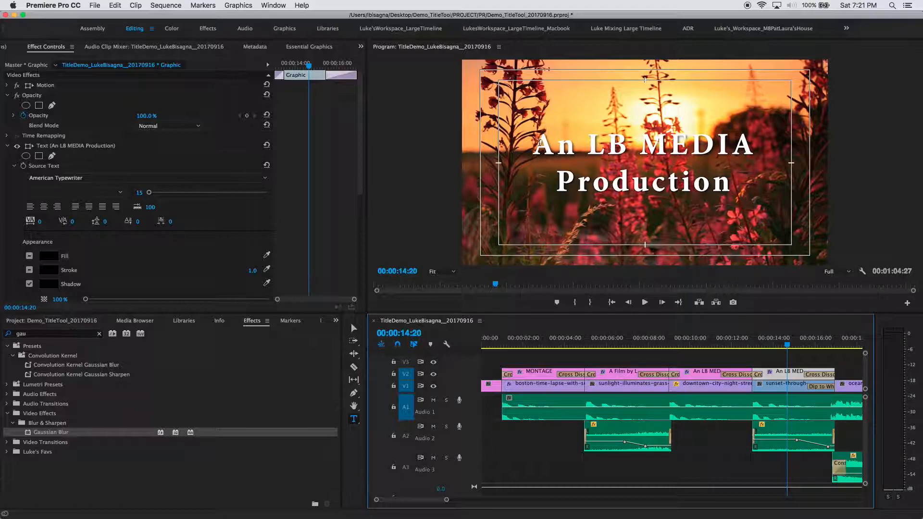
{"action": "left_click", "coordinate": [541, 144]}
{"action": "left_click_drag", "start_coordinate": [540, 143], "coordinate": [740, 186]}
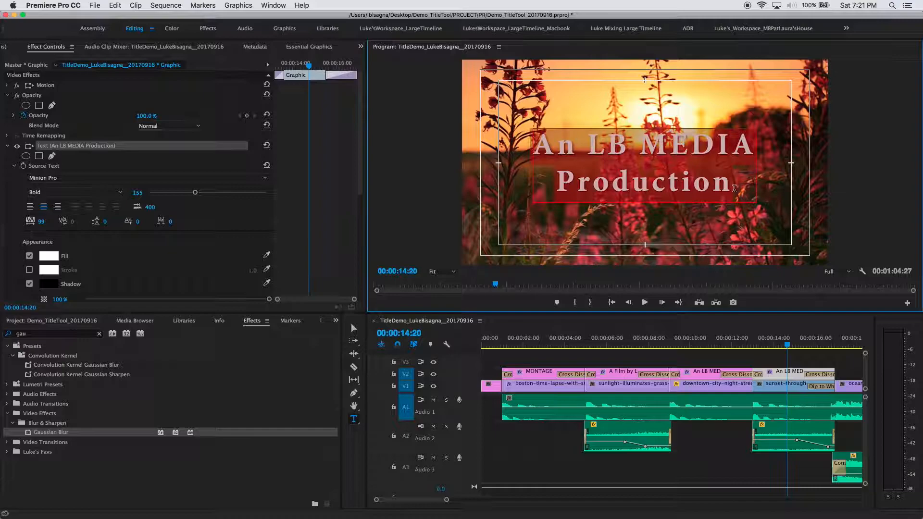
{"action": "type", "text": "Sou"}
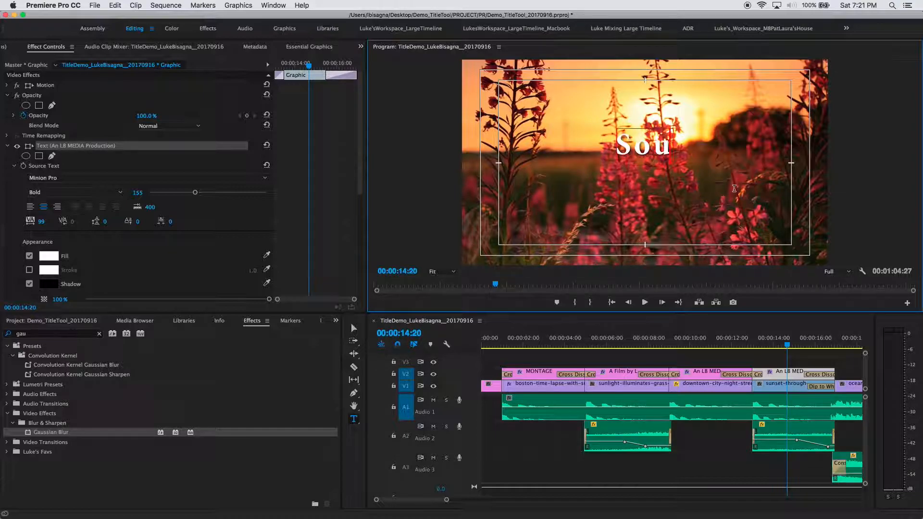
{"action": "type", "text": "nd Desi"}
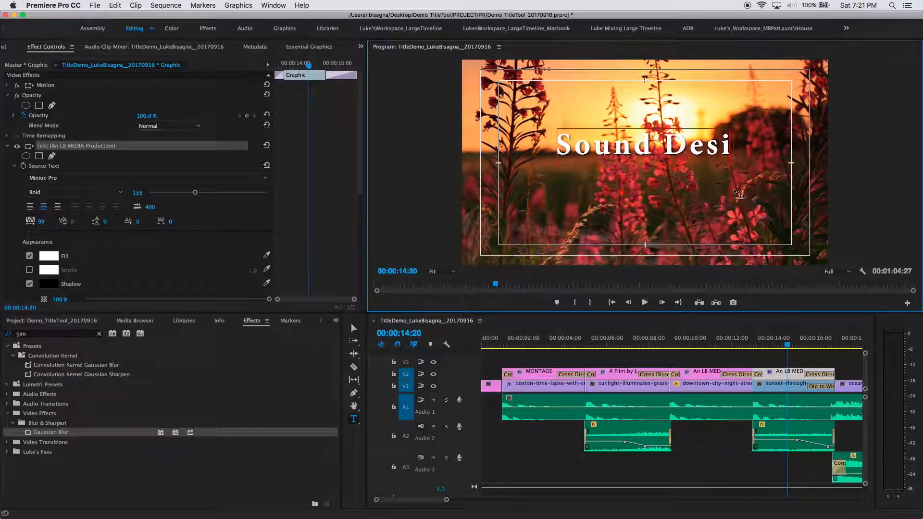
{"action": "type", "text": "gn by"}
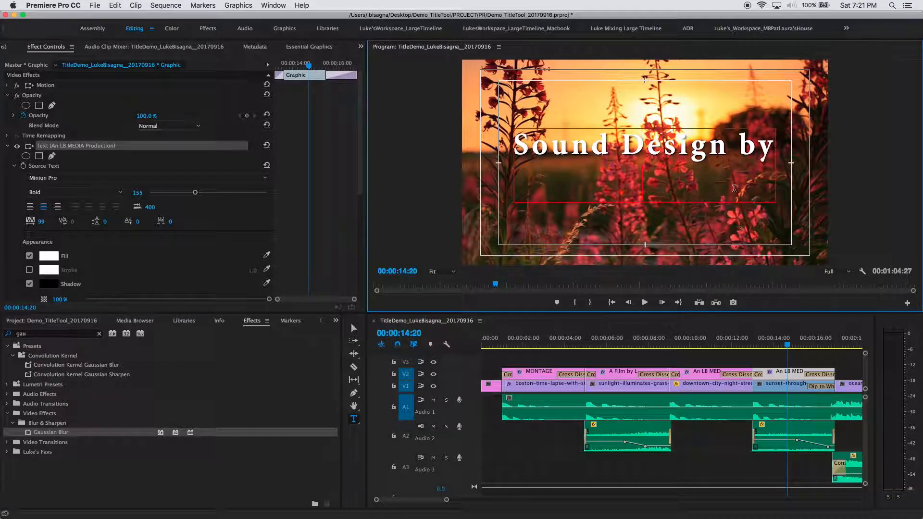
{"action": "key", "text": "Return"}
{"action": "type", "text": "LUKE"}
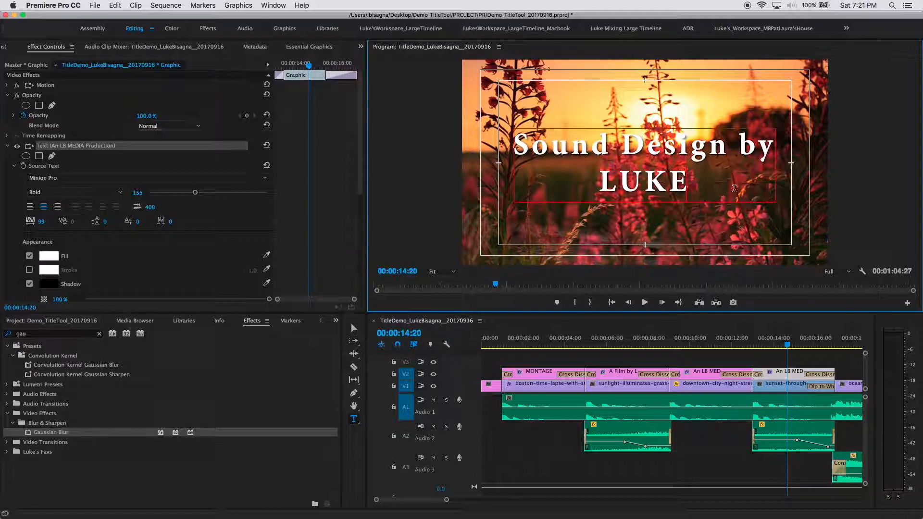
{"action": "type", "text": " BISAGNA"}
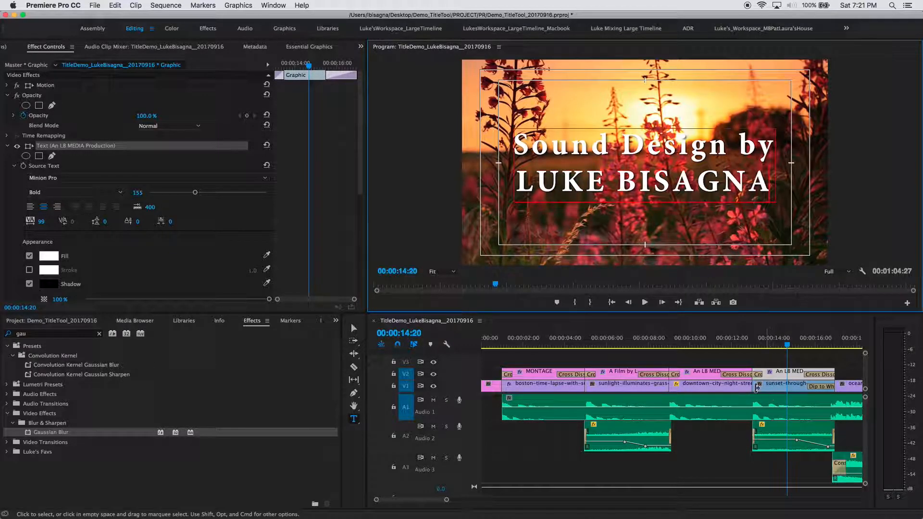
Play back from the downtown street title through the "Sound Design by" credit and stop near the sunset shot's end.
{"action": "left_click", "coordinate": [714, 346]}
{"action": "key", "text": "space"}
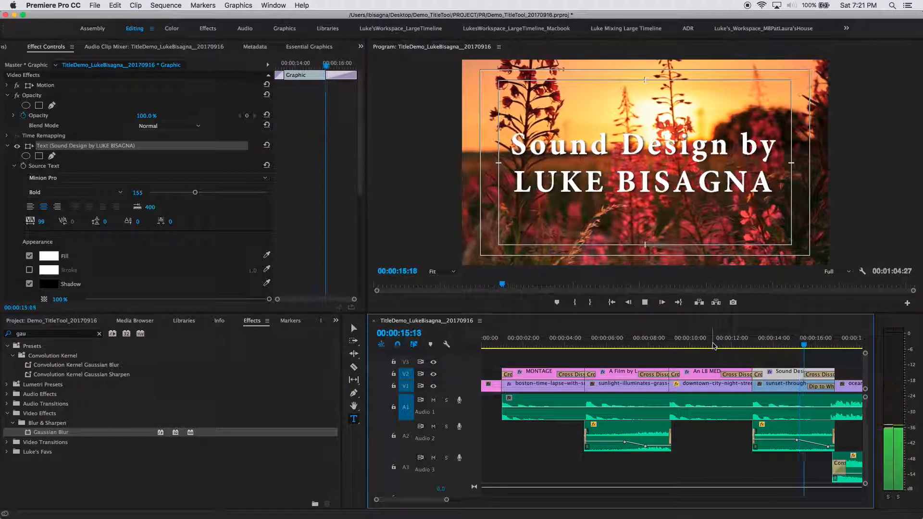
{"action": "key", "text": "space"}
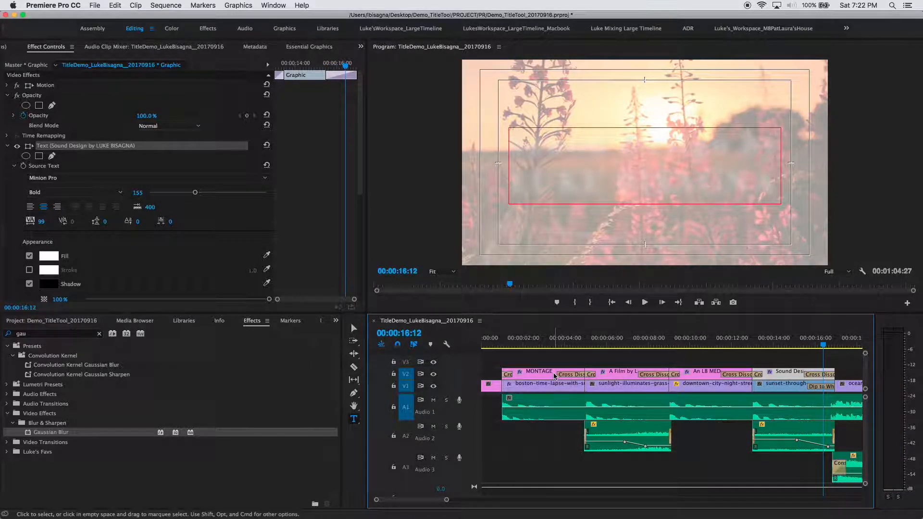
Play back the montage's title sequence from 00:00:00:17 and return the playhead to the MONTAGE title at 00:00:02:04.
{"action": "key", "text": "minus"}
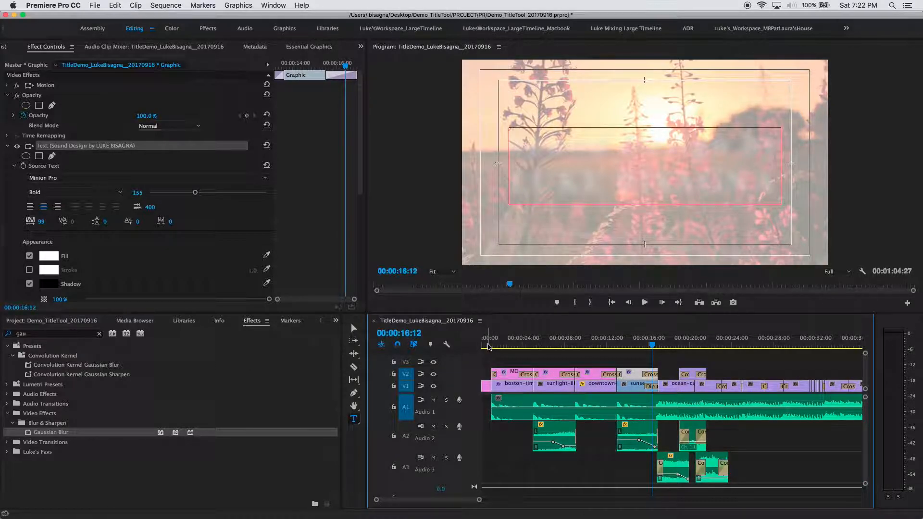
{"action": "left_click", "coordinate": [487, 346]}
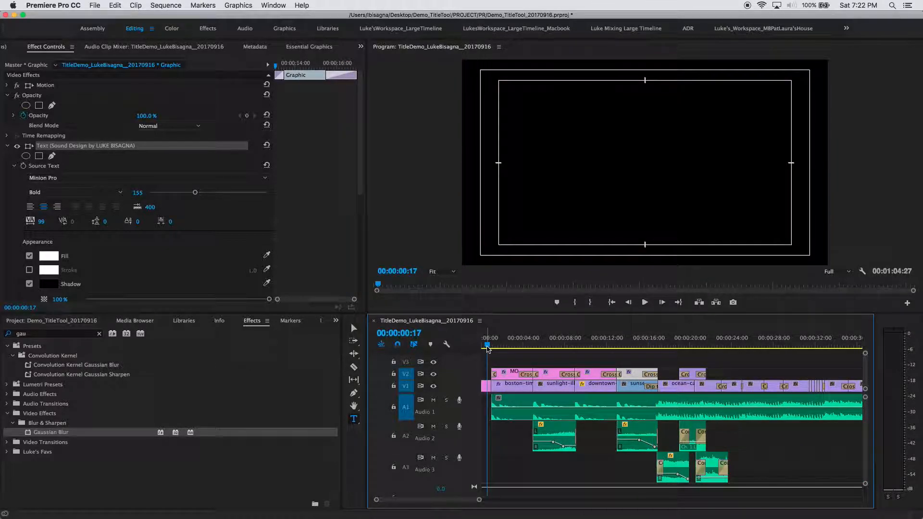
{"action": "key", "text": "space"}
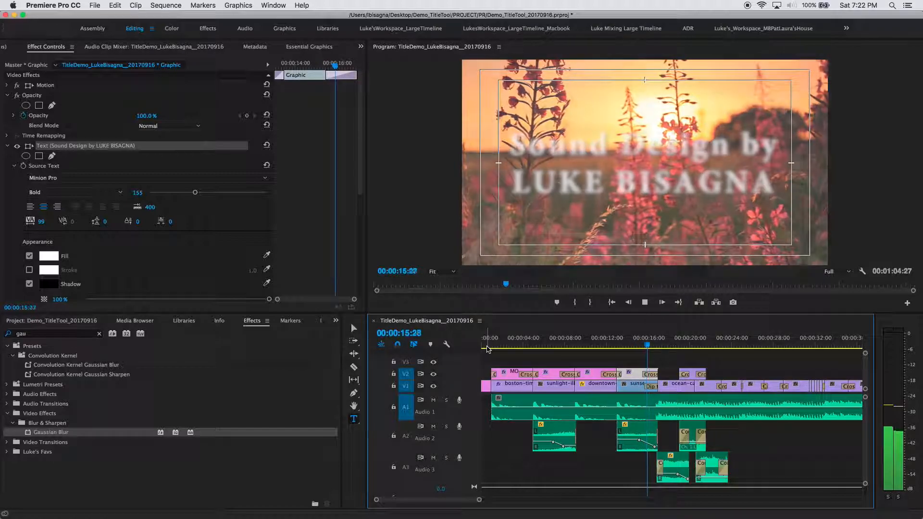
{"action": "key", "text": "space"}
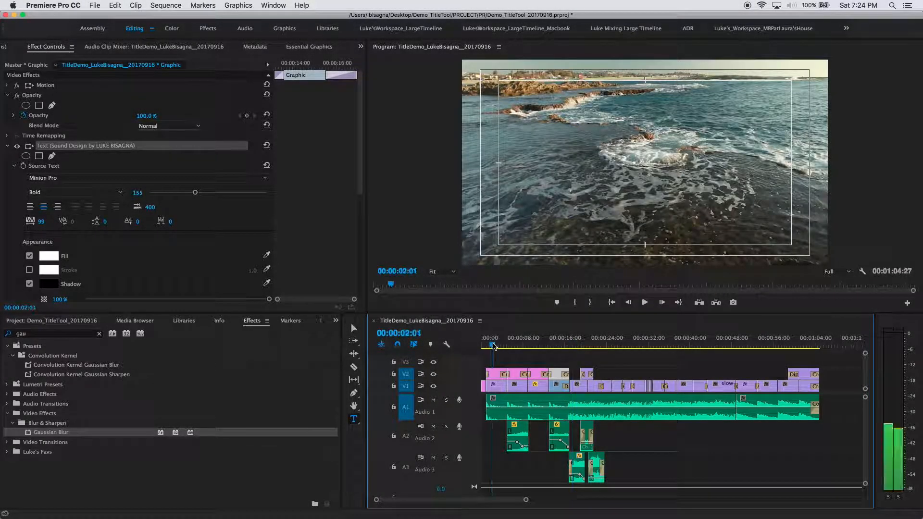
{"action": "left_click_drag", "start_coordinate": [493, 345], "coordinate": [494, 345]}
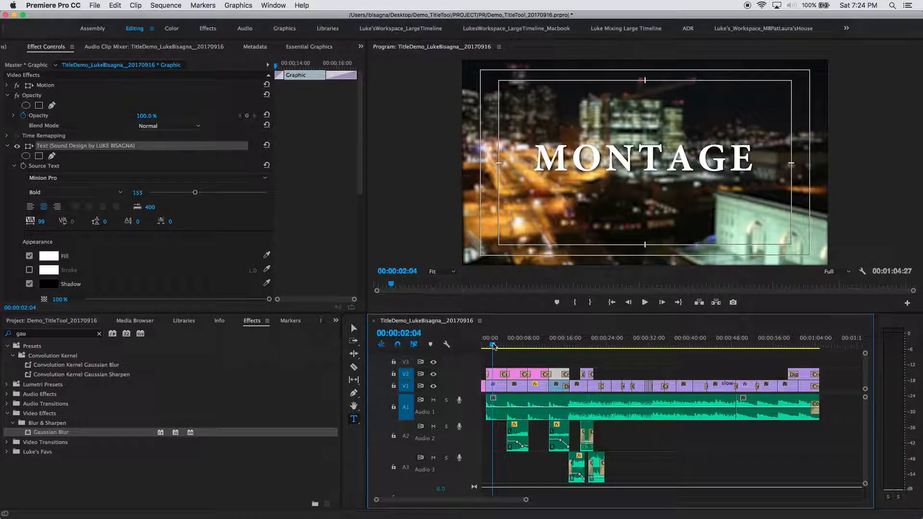